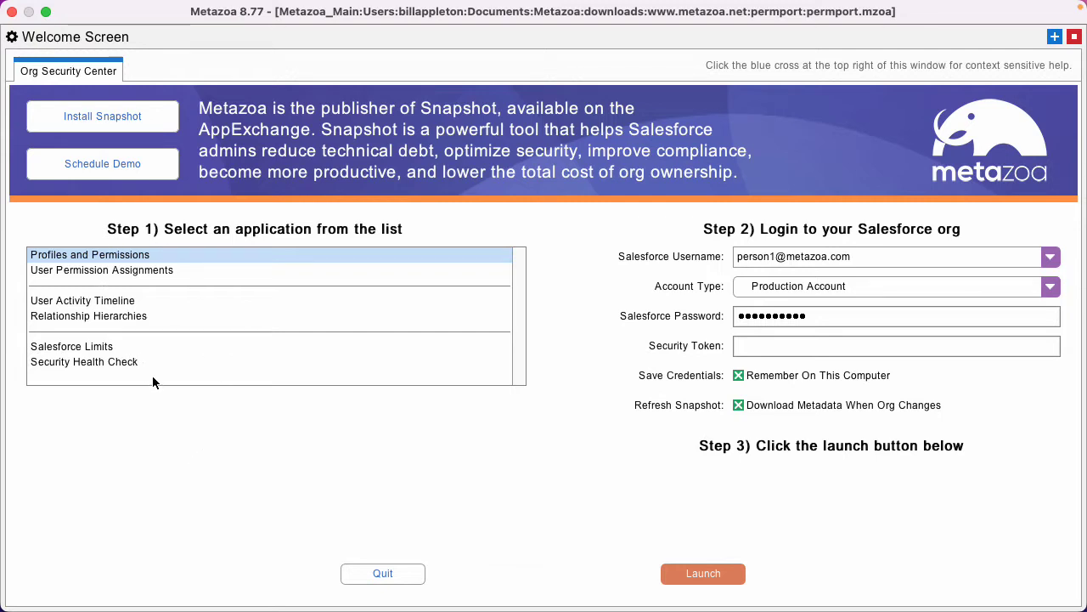
# - Launch the Profiles and Permissions application with the saved production account login
pyautogui.moveTo(886, 256); pyautogui.dragTo(673, 250)
pyautogui.click(703, 573)
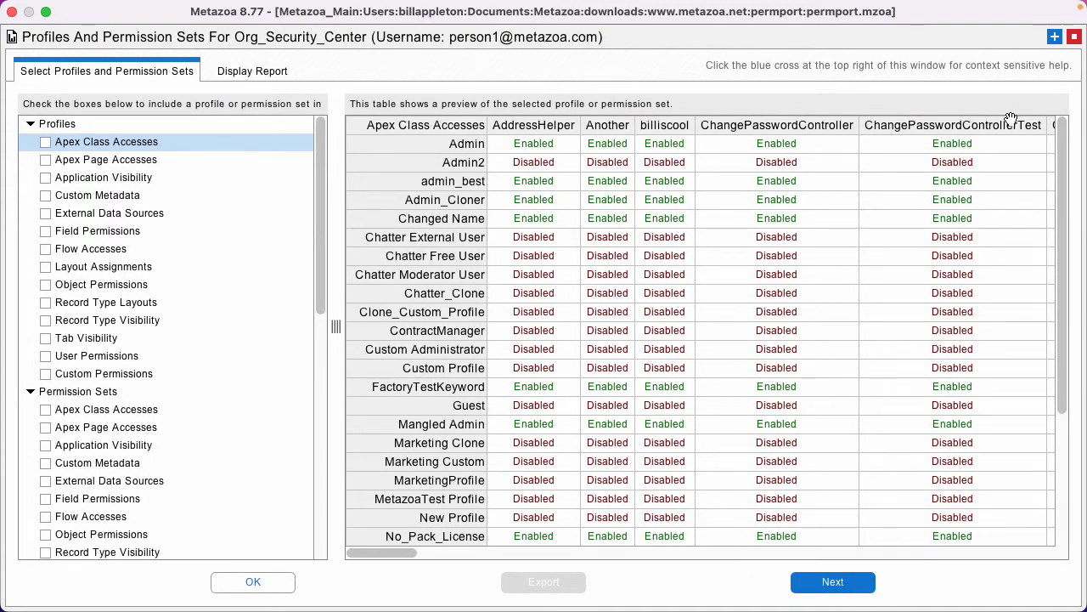
# - Preview the profiles' Apex Class Accesses, Application Visibility and Object Permissions matrices
pyautogui.scroll(-5, 424, 462)
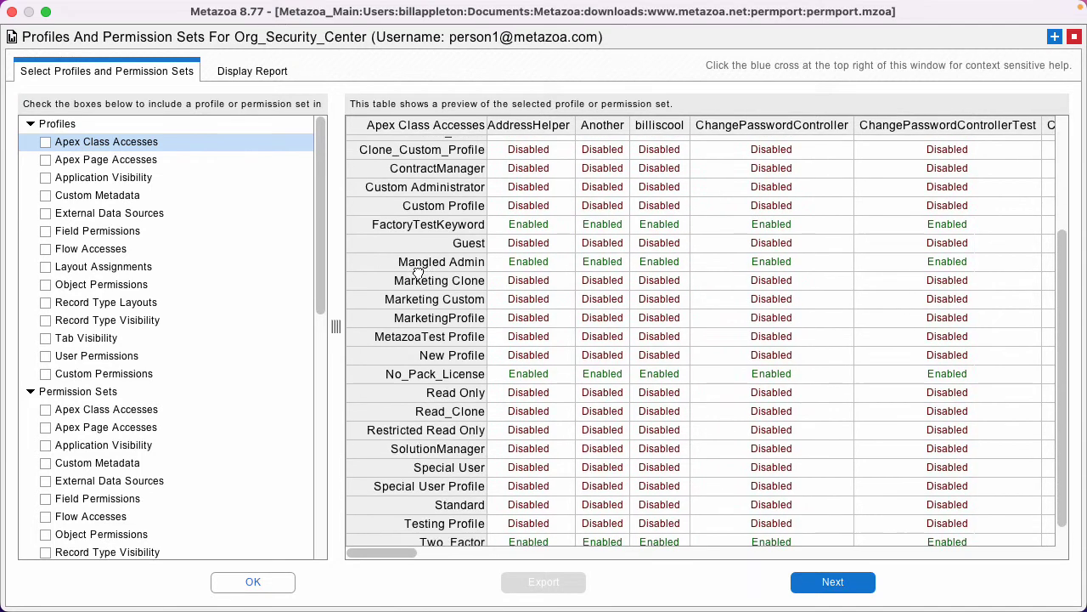
pyautogui.scroll(5, 425, 461)
pyautogui.hscroll(5, 424, 462)
pyautogui.moveTo(77, 526); pyautogui.dragTo(467, 456)
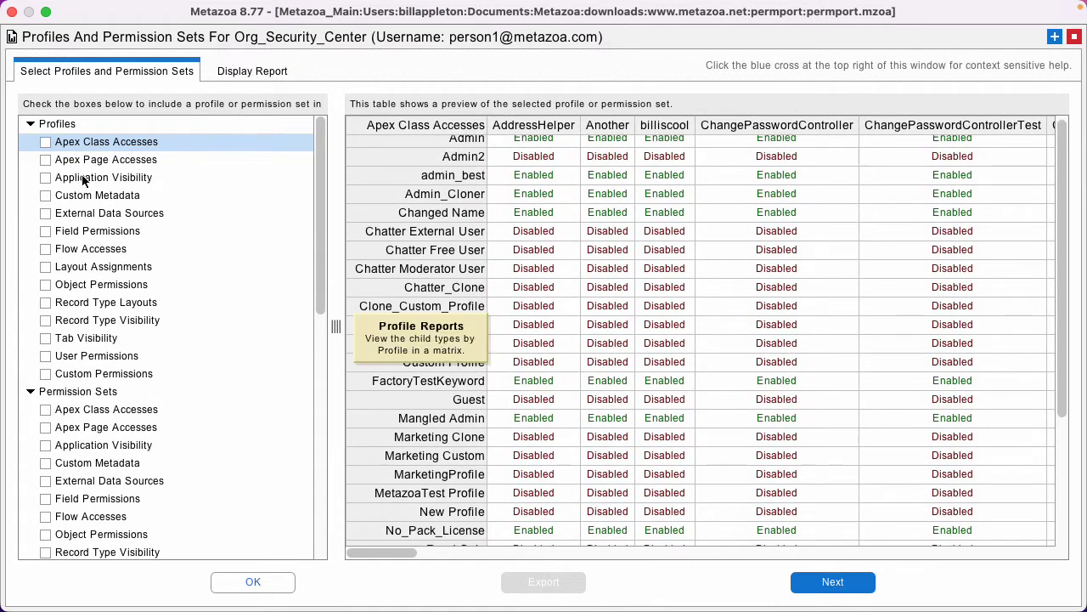
pyautogui.click(82, 177)
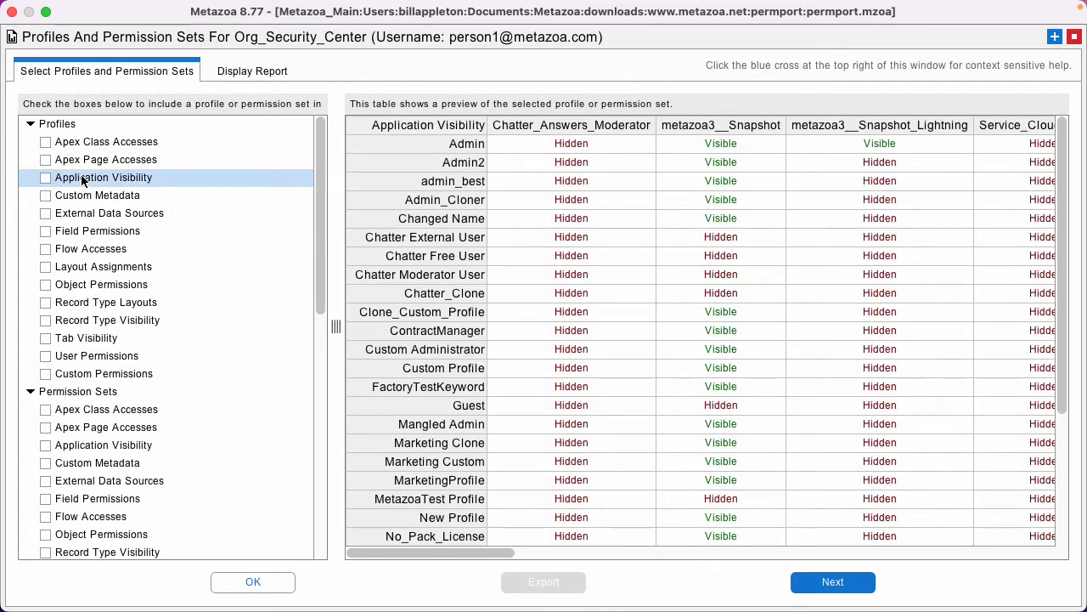
pyautogui.click(85, 286)
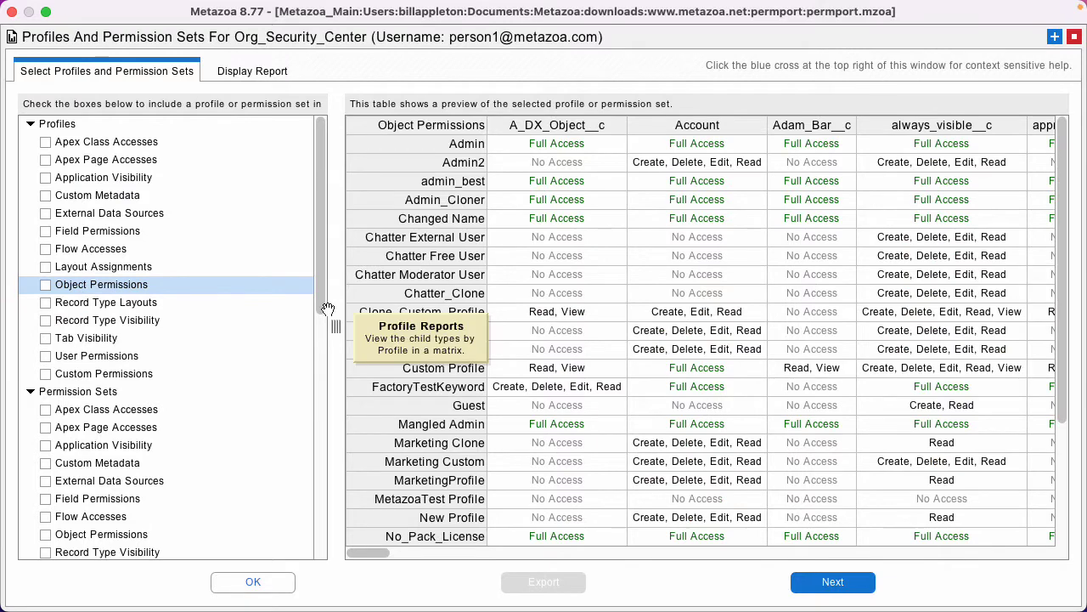
# - Preview User Permissions for permission sets and permission set groups, plus Object Permissions under Combined Security
pyautogui.moveTo(321, 251); pyautogui.dragTo(338, 331)
pyautogui.scroll(-3, 170, 340)
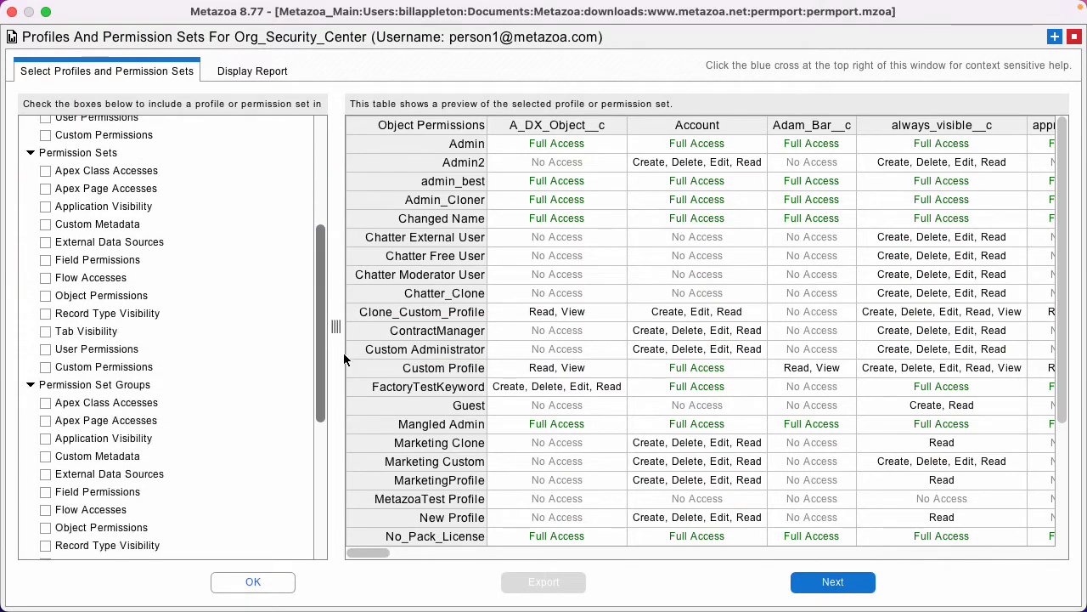
pyautogui.click(128, 342)
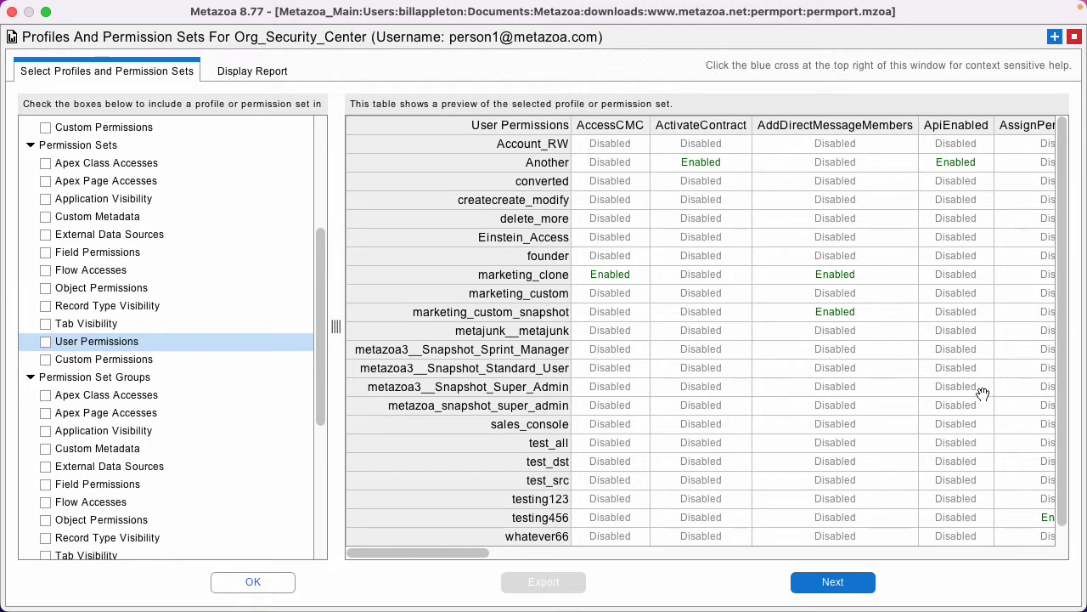
pyautogui.moveTo(978, 398); pyautogui.dragTo(1061, 461)
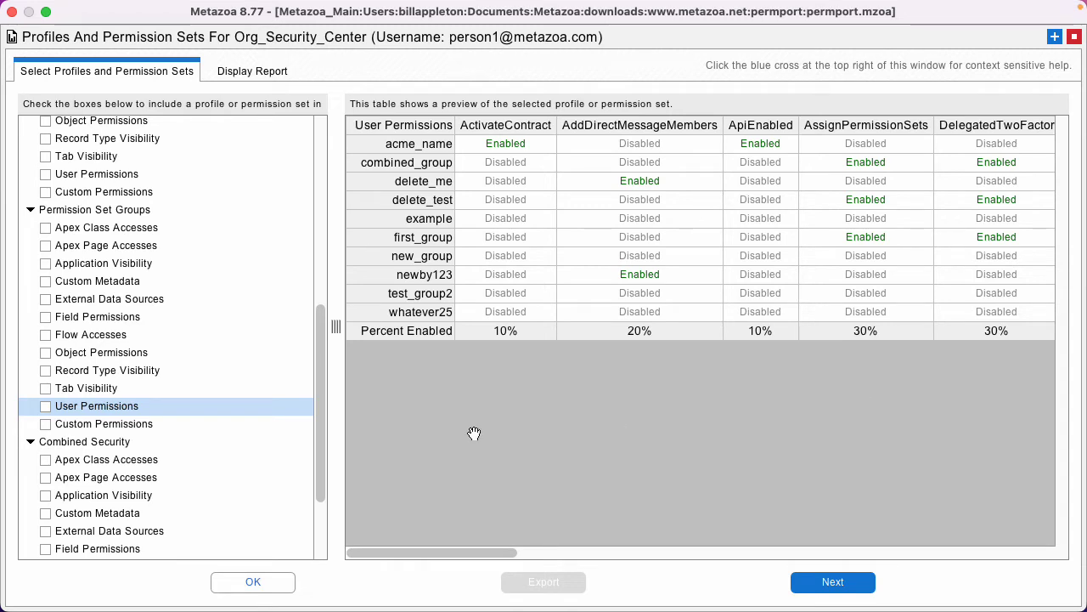
pyautogui.scroll(-5, 254, 441)
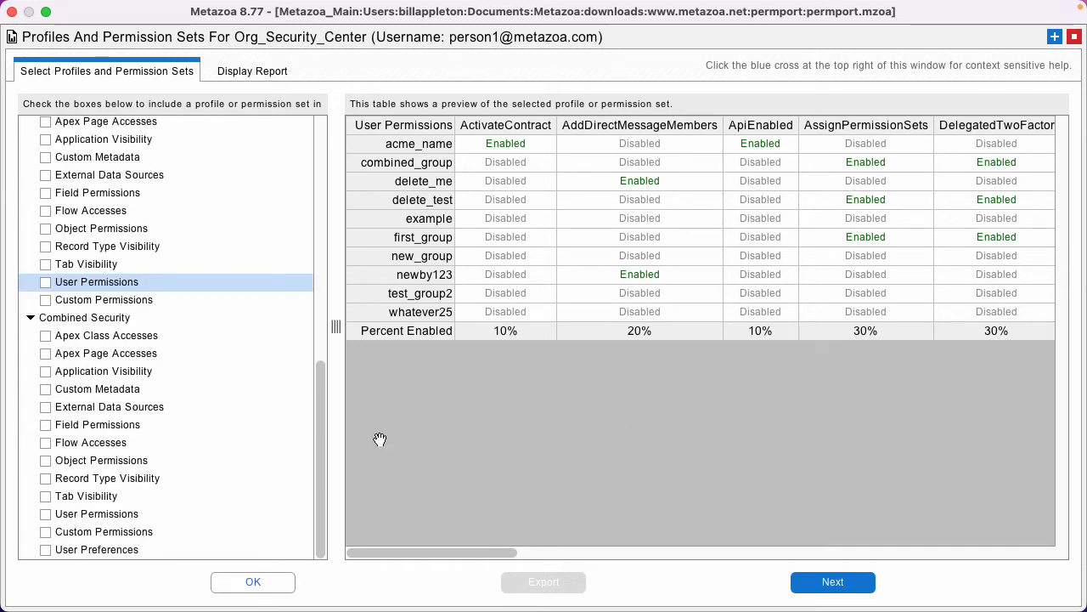
pyautogui.click(110, 460)
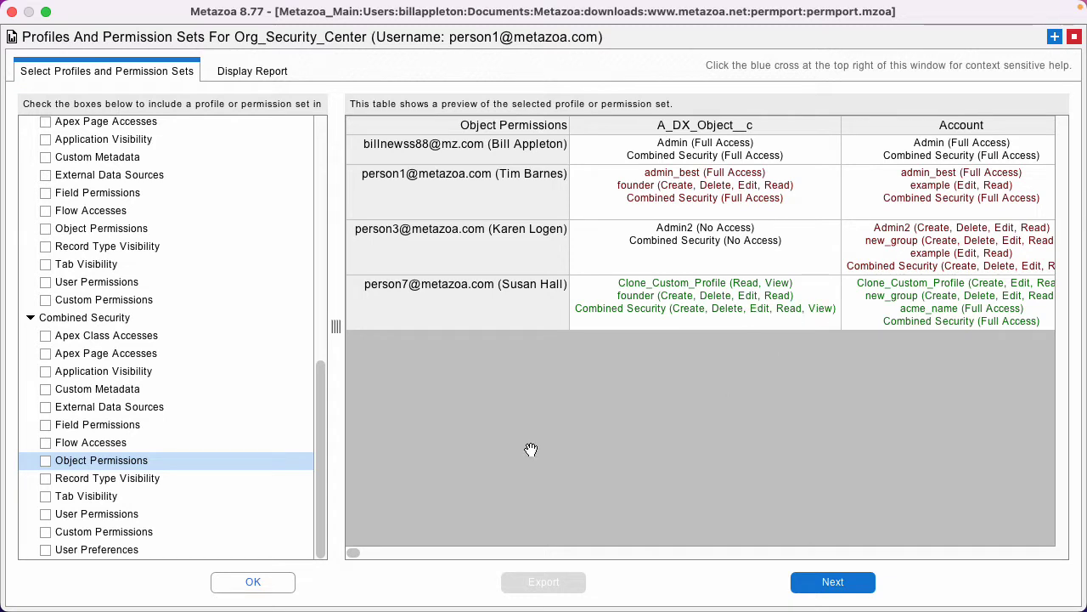
# - Include profile and combined Object Permissions and permission set group User Permissions, and display the resulting report
pyautogui.click(41, 460)
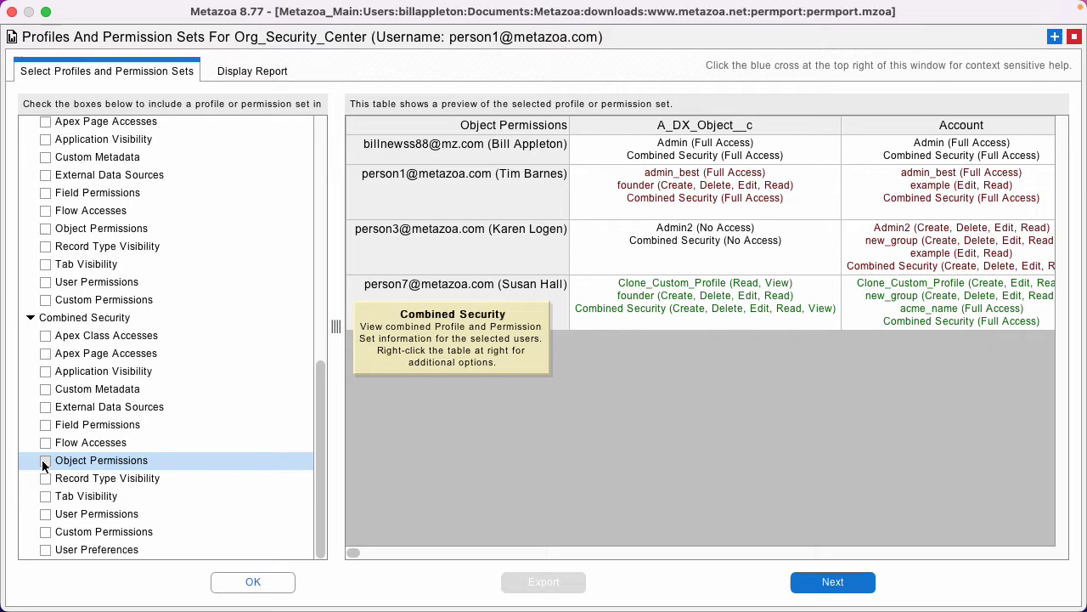
pyautogui.click(46, 281)
pyautogui.moveTo(322, 405); pyautogui.dragTo(342, 140)
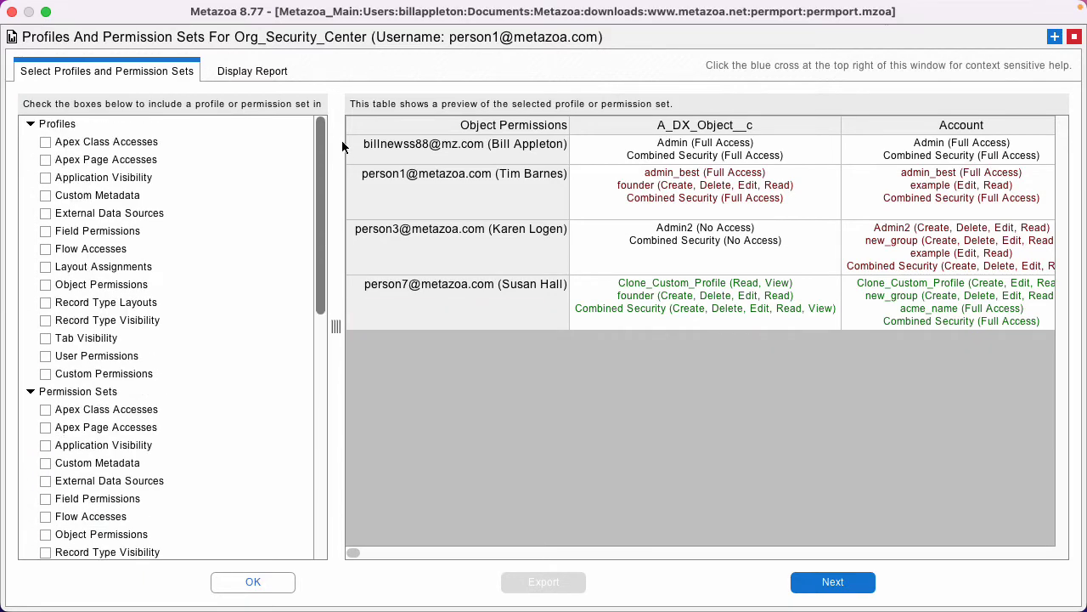
pyautogui.click(262, 73)
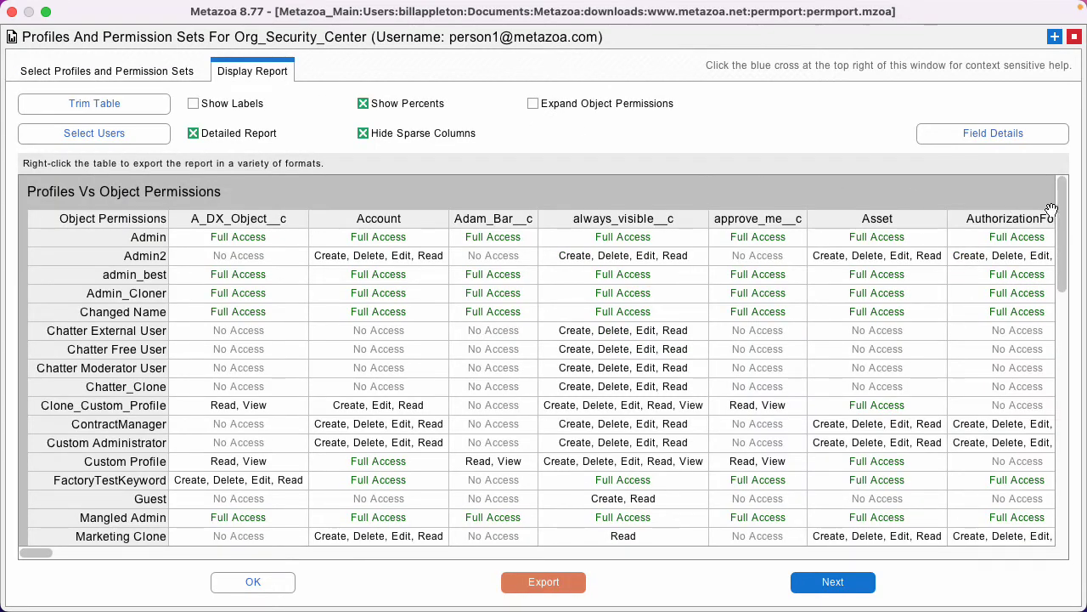
pyautogui.moveTo(1061, 218); pyautogui.dragTo(1085, 478)
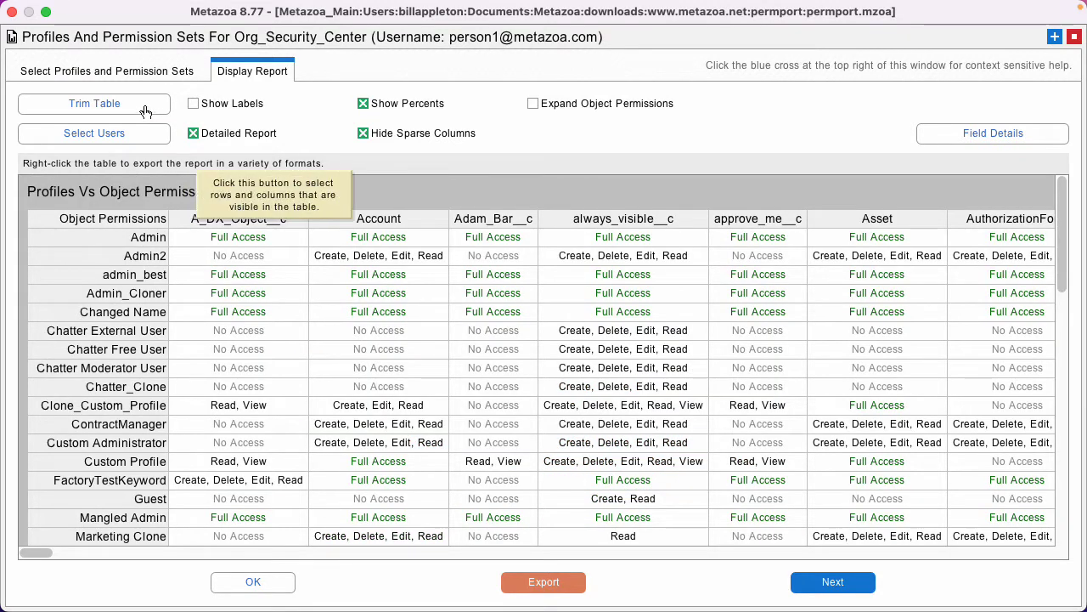
# - Trim the report table to the profiles Admin through Chatter External User and the objects A_DX_Object__c through AccountTeamMember
pyautogui.click(117, 104)
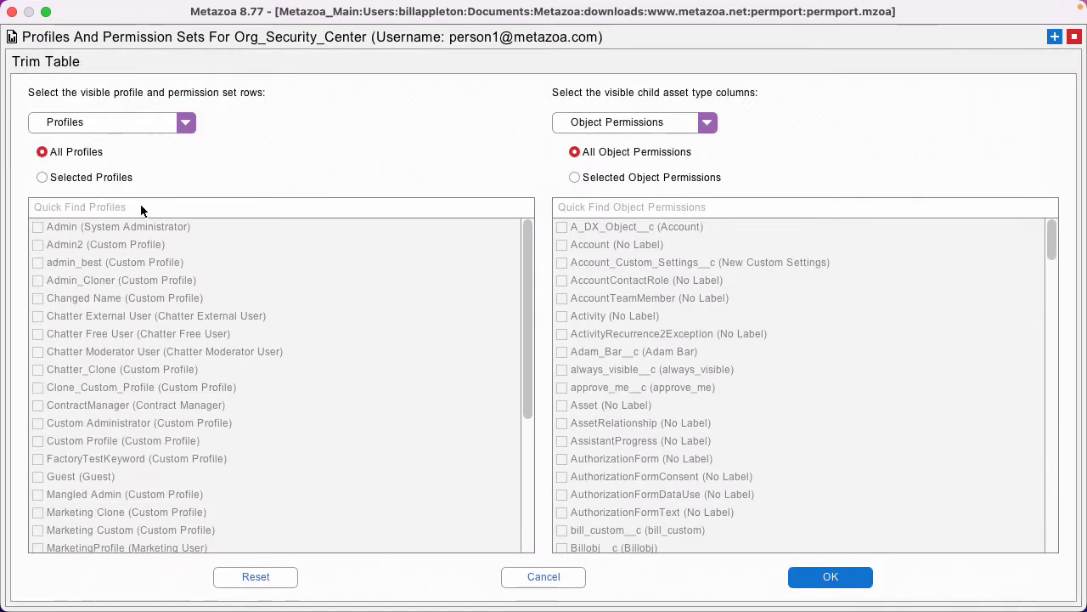
pyautogui.click(165, 226)
pyautogui.click(164, 226)
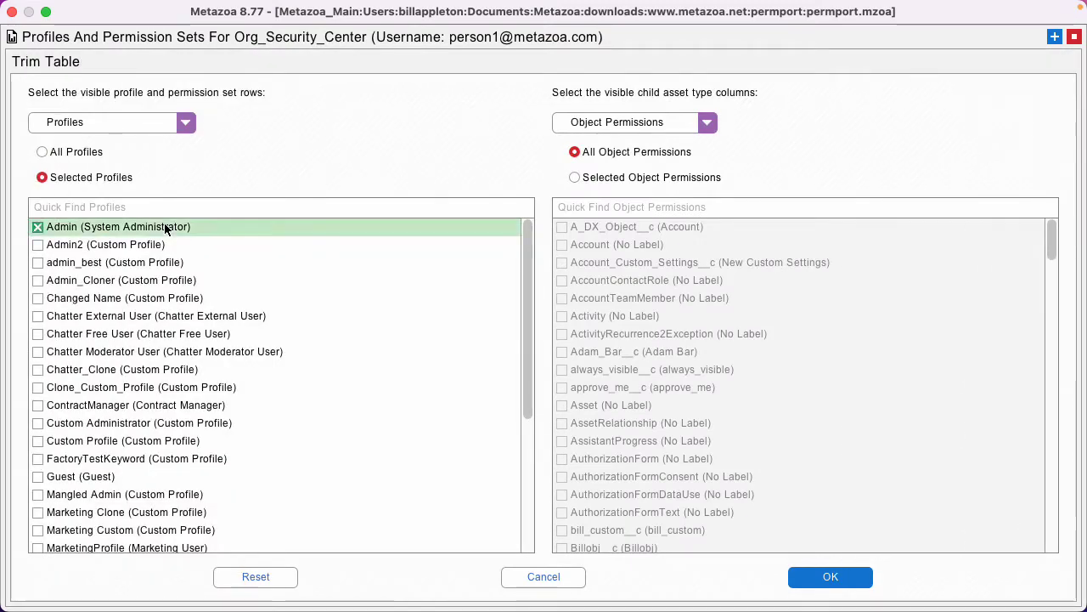
pyautogui.keyDown('shift'); pyautogui.click(172, 315); pyautogui.keyUp('shift')
pyautogui.click(575, 177)
pyautogui.click(706, 226)
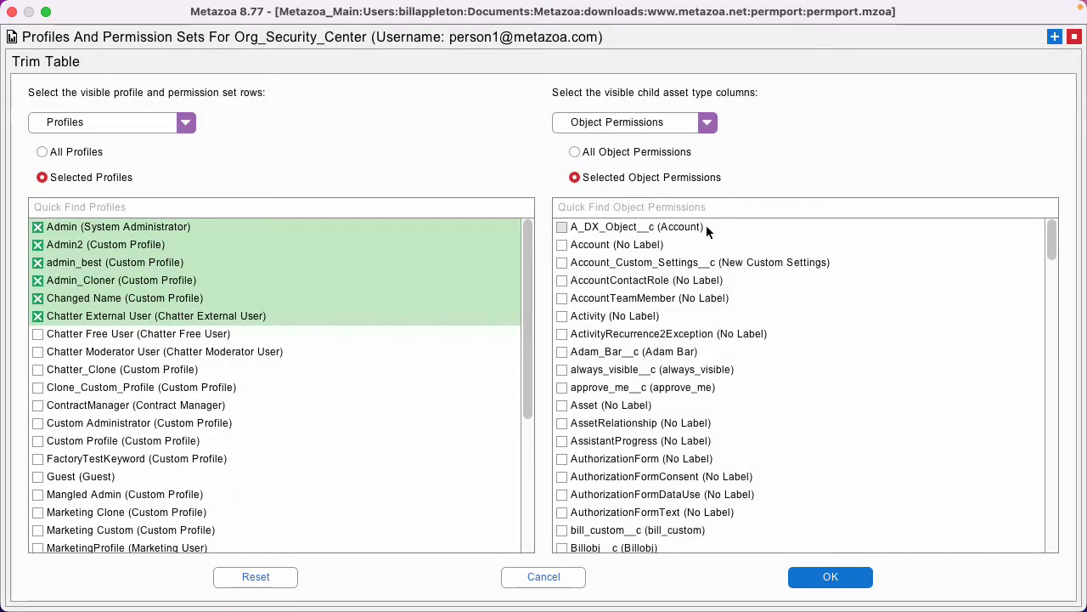
pyautogui.keyDown('shift'); pyautogui.click(692, 297); pyautogui.keyUp('shift')
pyautogui.click(828, 578)
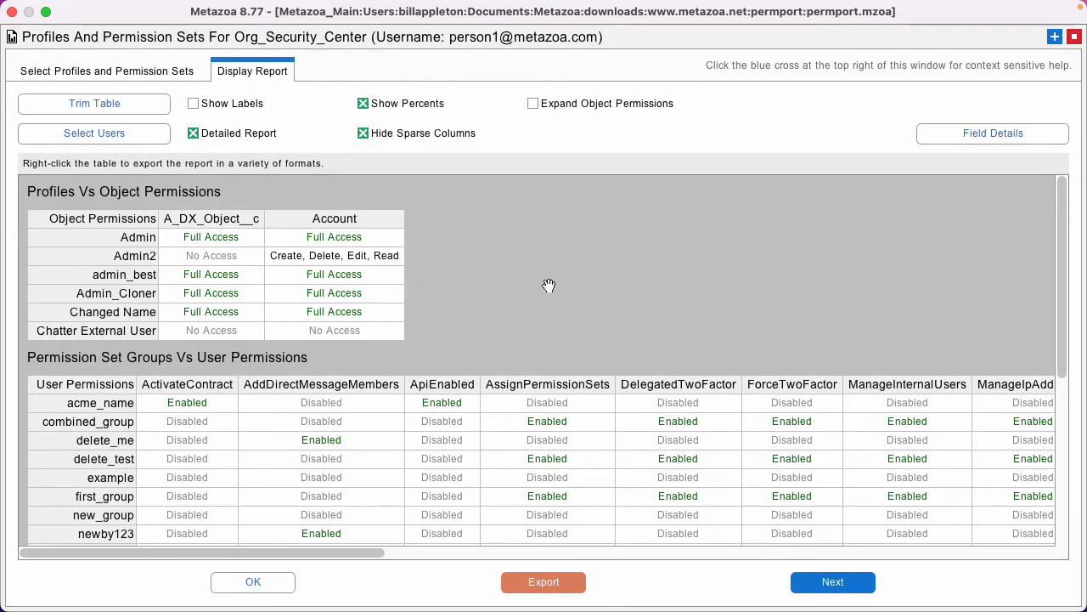
# - Turn on labels and expanded object permissions in the report
pyautogui.click(231, 103)
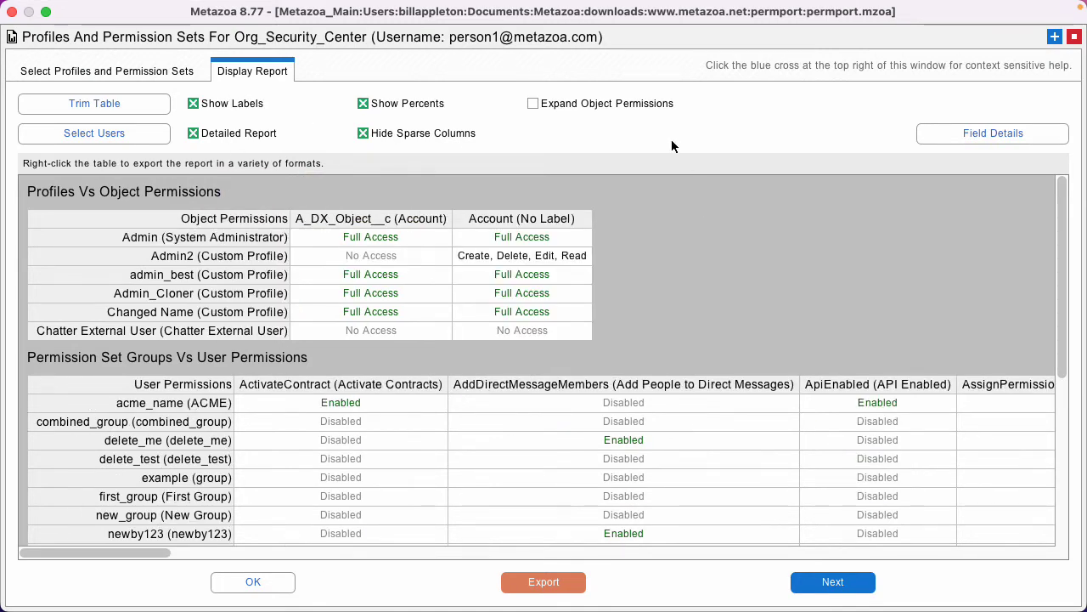
pyautogui.click(616, 102)
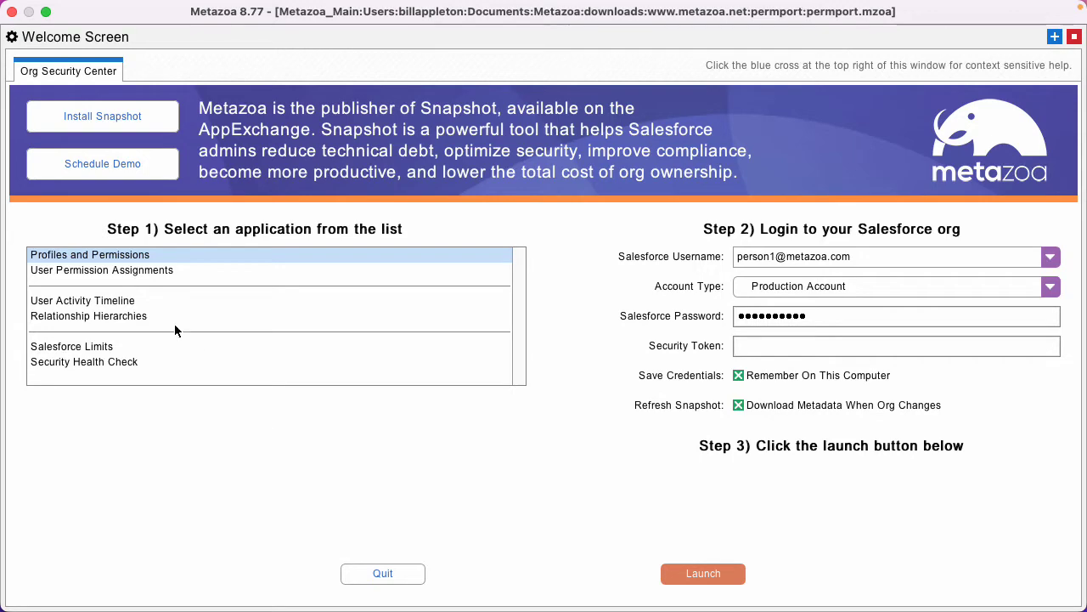
# - In User Permission Assignments, give the second listed user test_all and first_group, remove the example group, and save the assignments
pyautogui.click(148, 271)
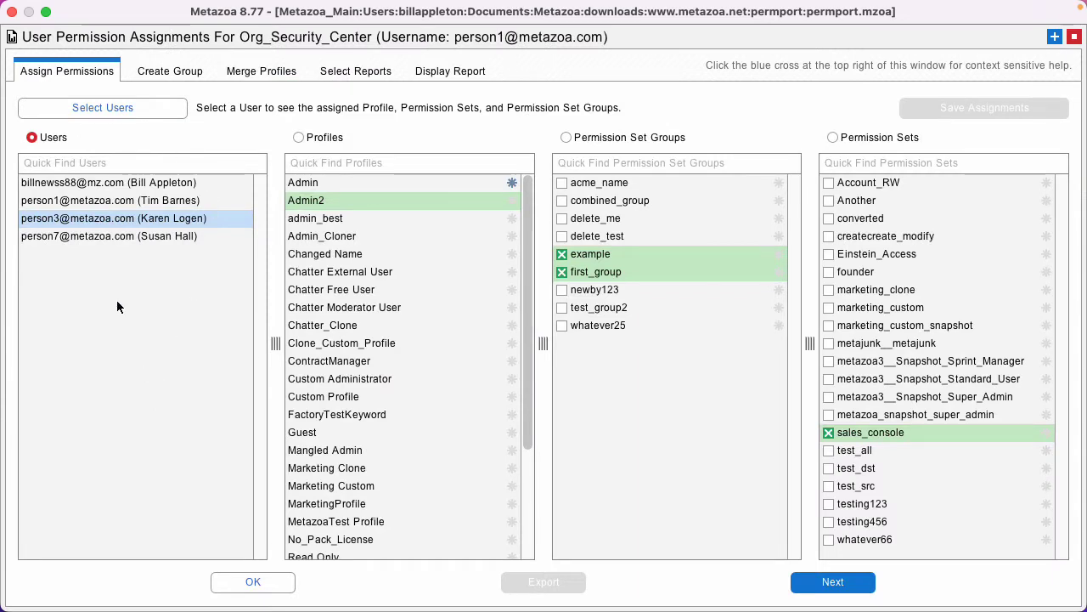
pyautogui.click(97, 204)
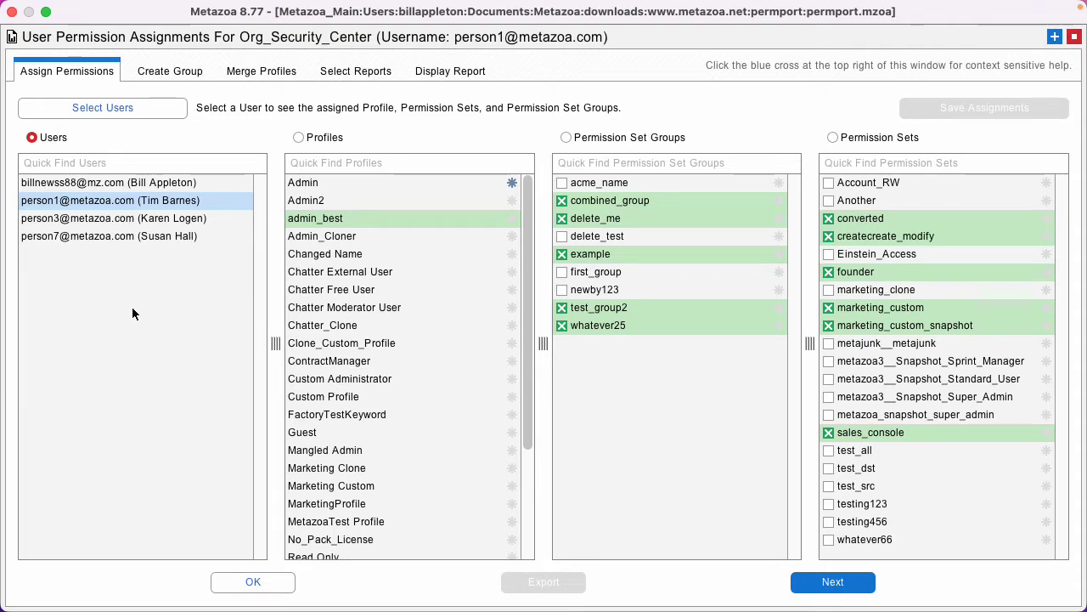
pyautogui.click(829, 450)
pyautogui.click(561, 271)
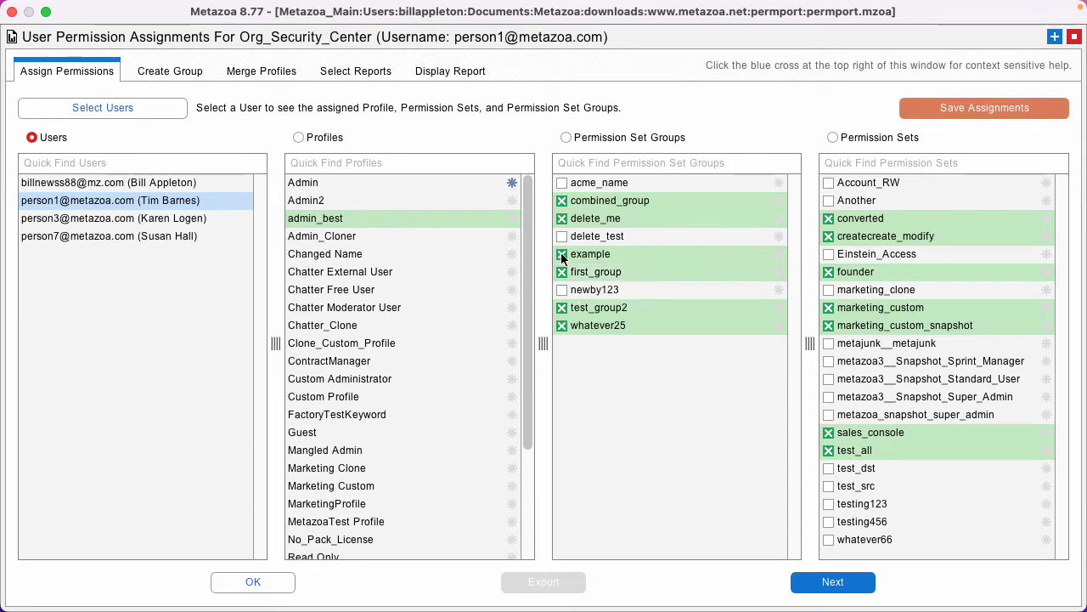
pyautogui.click(561, 254)
pyautogui.click(960, 106)
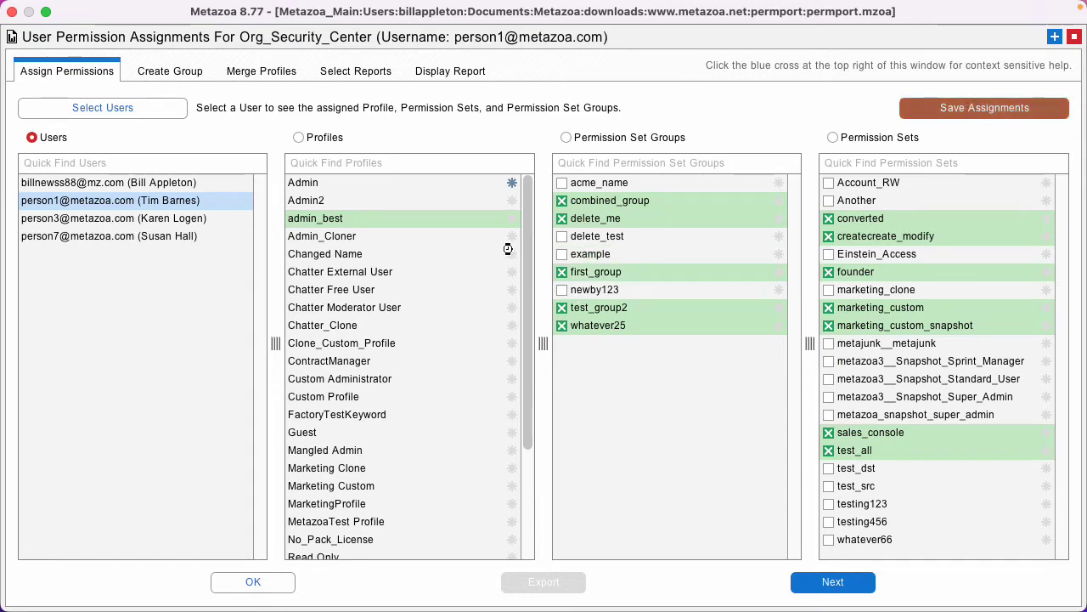
pyautogui.click(531, 295)
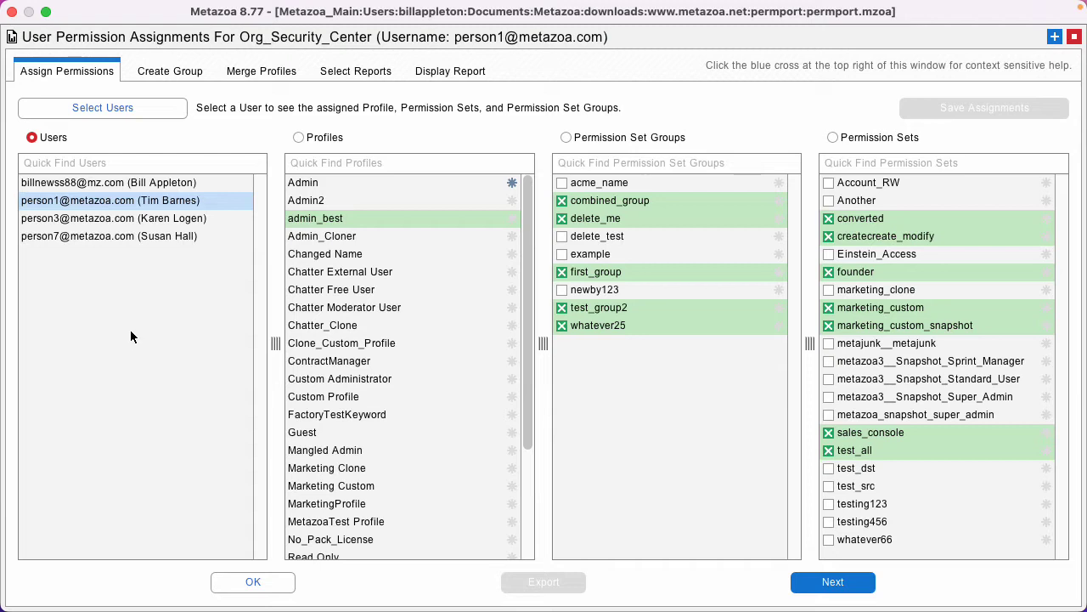
# - Review the assignments of the combined_group permission set group and the marketing_custom permission set
pyautogui.click(609, 140)
pyautogui.click(618, 205)
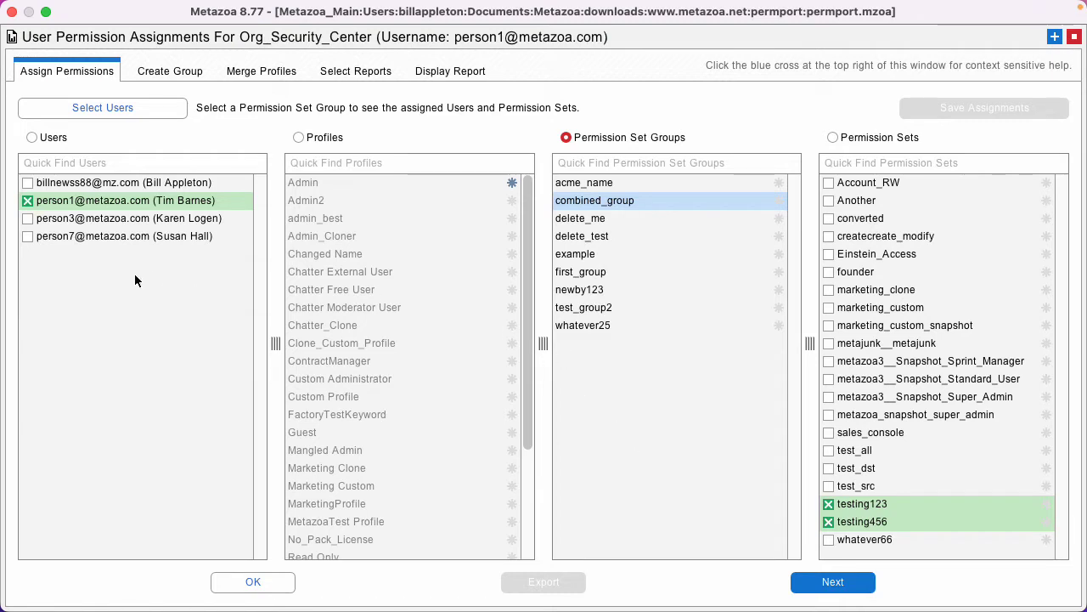
pyautogui.click(877, 139)
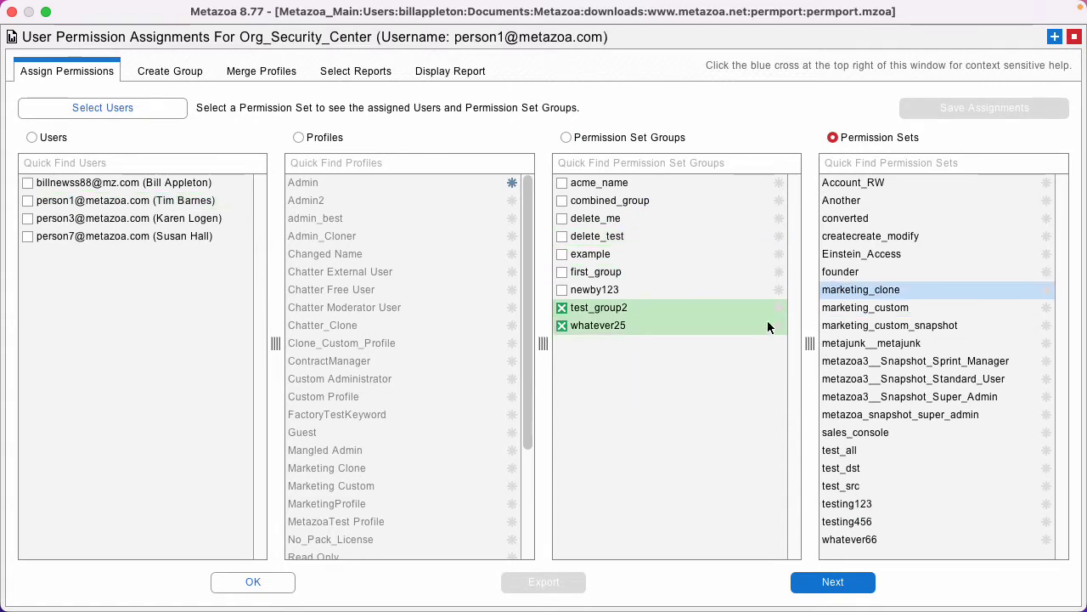
pyautogui.click(836, 311)
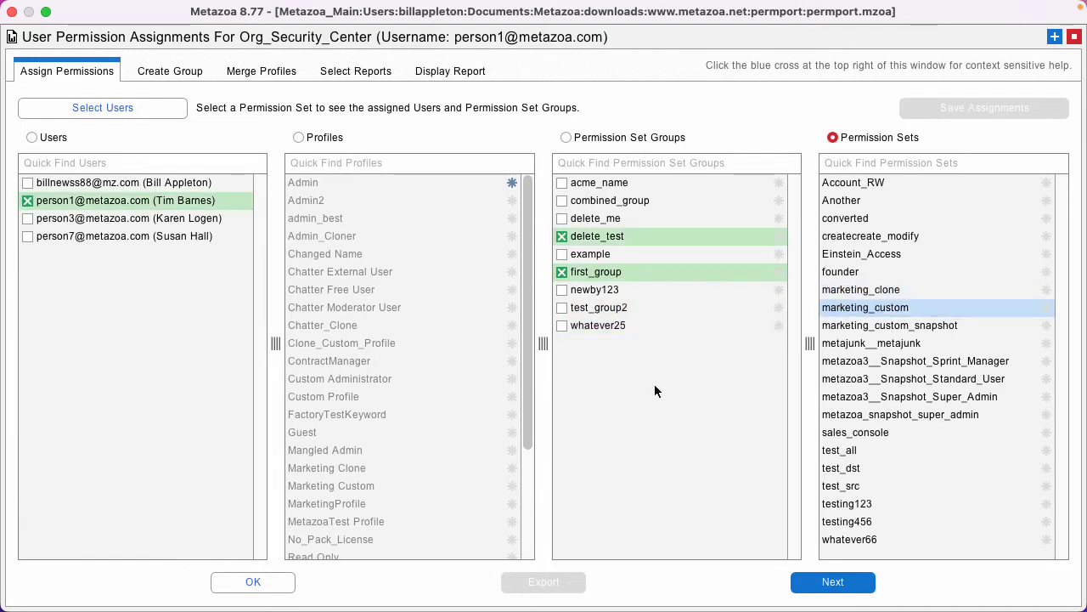
# - Open the marketing_custom permission set for editing and inspect its object permissions for Contact and Field_Trip__Field_Analysis__c
pyautogui.rightClick(867, 310)
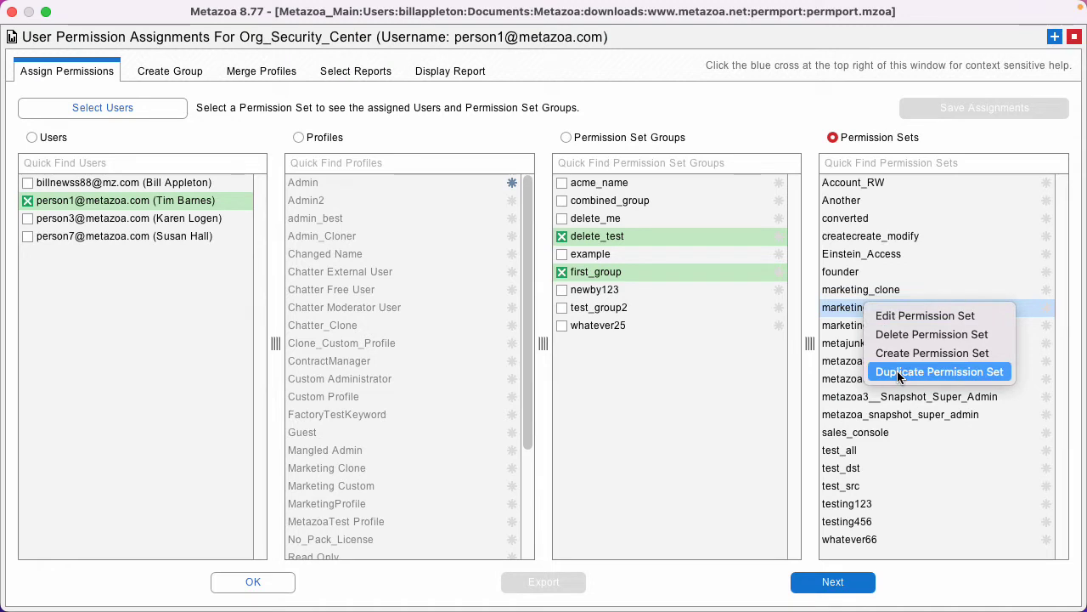
pyautogui.click(892, 316)
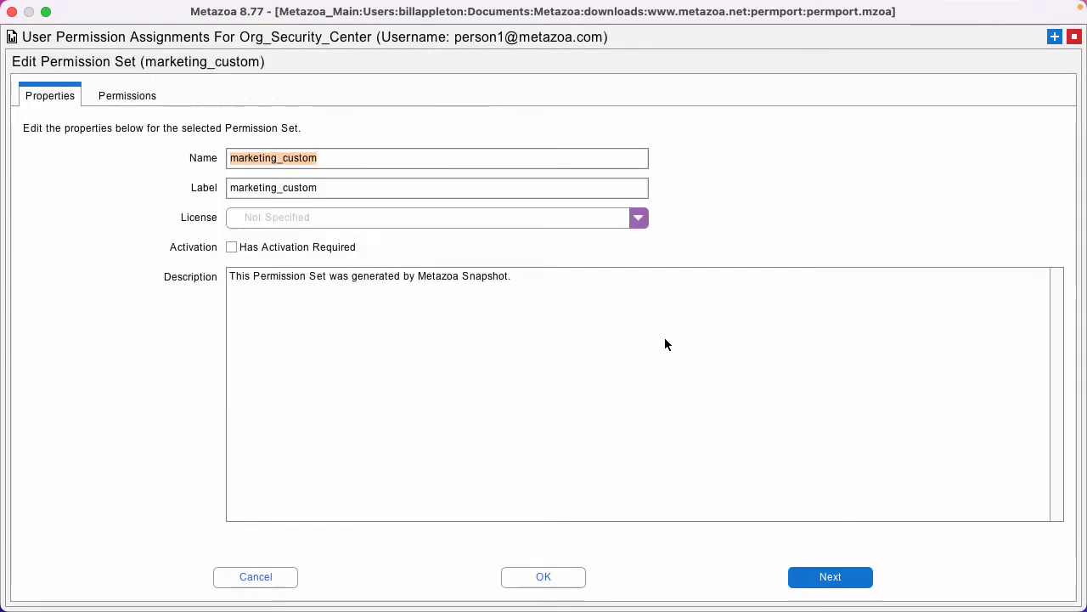
pyautogui.click(127, 95)
pyautogui.click(574, 221)
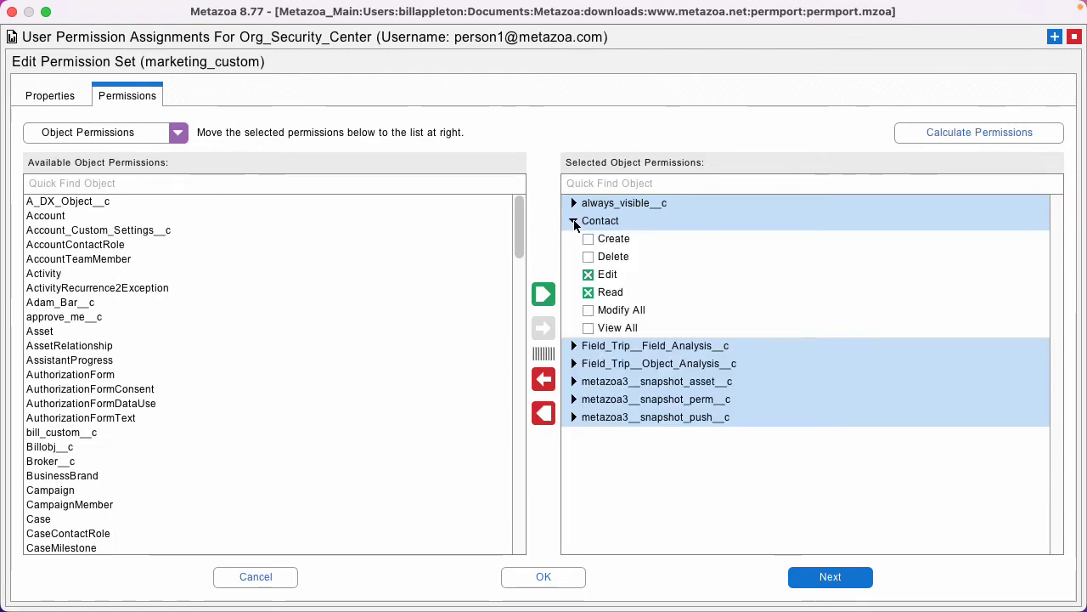
pyautogui.click(573, 346)
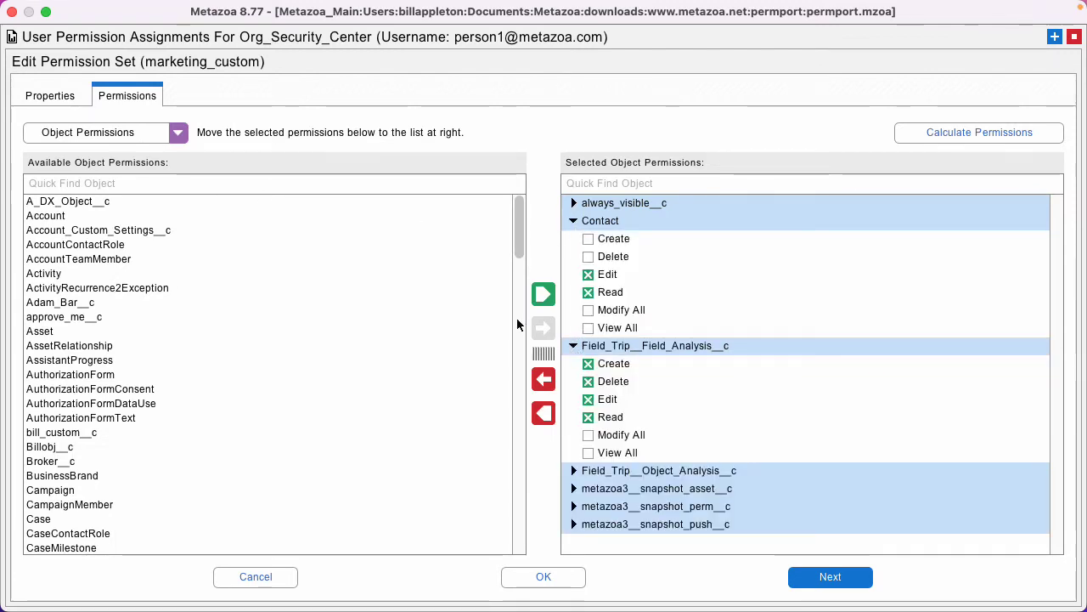
# - Examine the Tab Visibility and User Permissions selected in the marketing_custom permission set
pyautogui.click(100, 134)
pyautogui.click(121, 312)
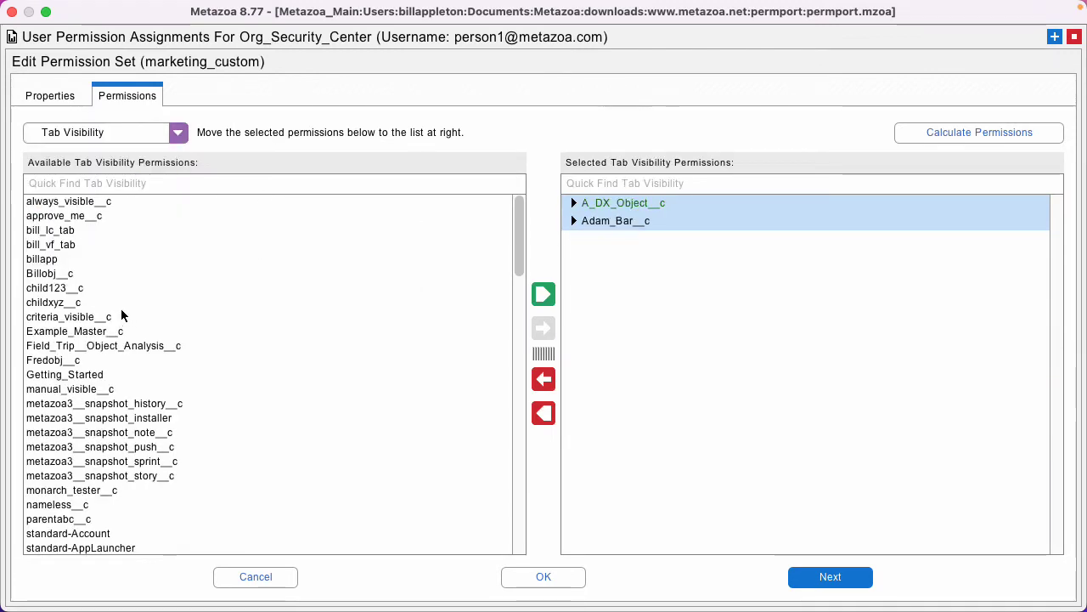
pyautogui.click(98, 131)
pyautogui.click(134, 334)
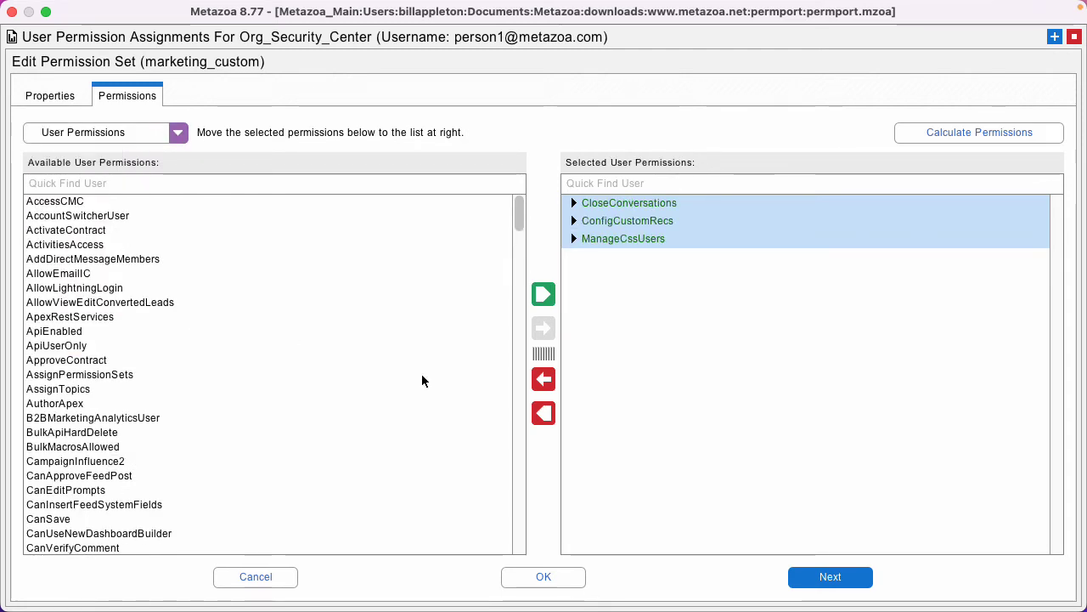
# - Calculate permissions between Einstein_Access and metazoa3__Snapshot_Sprint_Manager, comparing the Difference and Intersection options
pyautogui.click(969, 131)
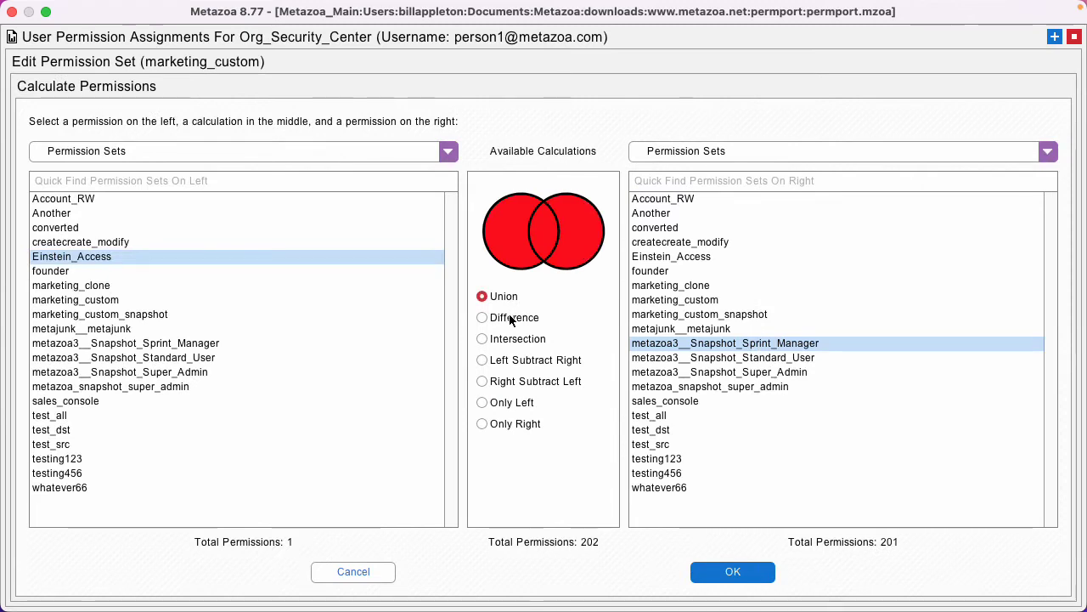
pyautogui.click(510, 319)
pyautogui.click(517, 340)
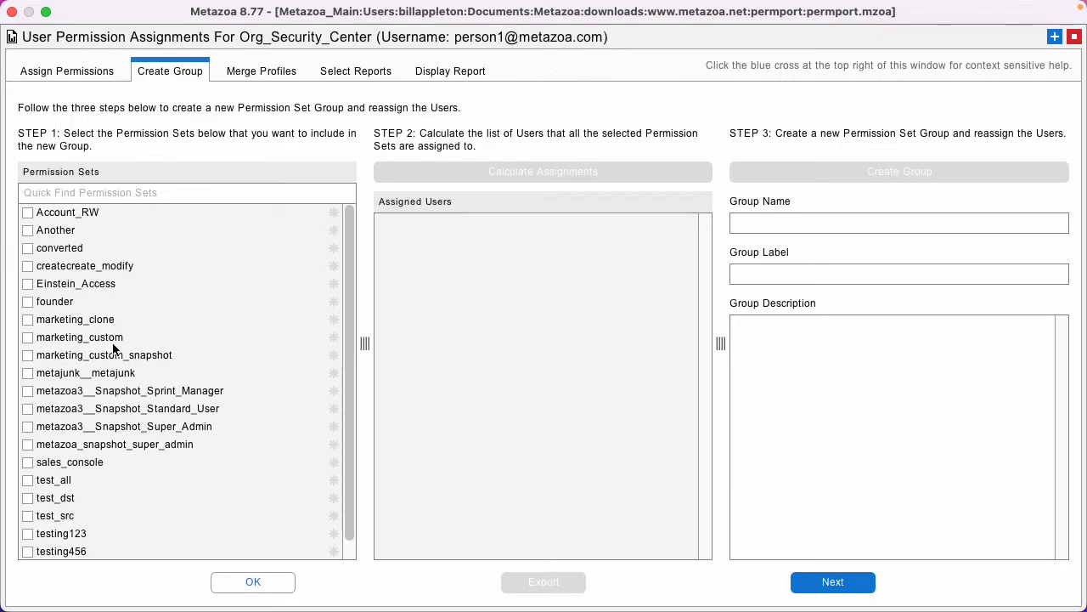
# - For a new permission set group, include test_all, test_dst and test_src and calculate the users assigned to all of them
pyautogui.click(28, 481)
pyautogui.click(29, 500)
pyautogui.click(28, 516)
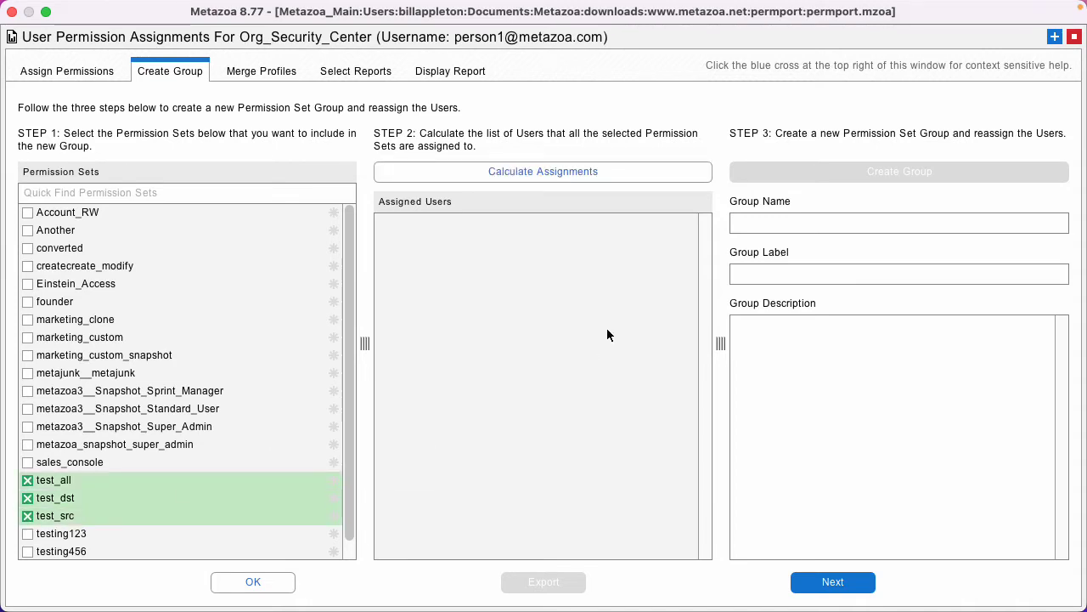
pyautogui.click(611, 175)
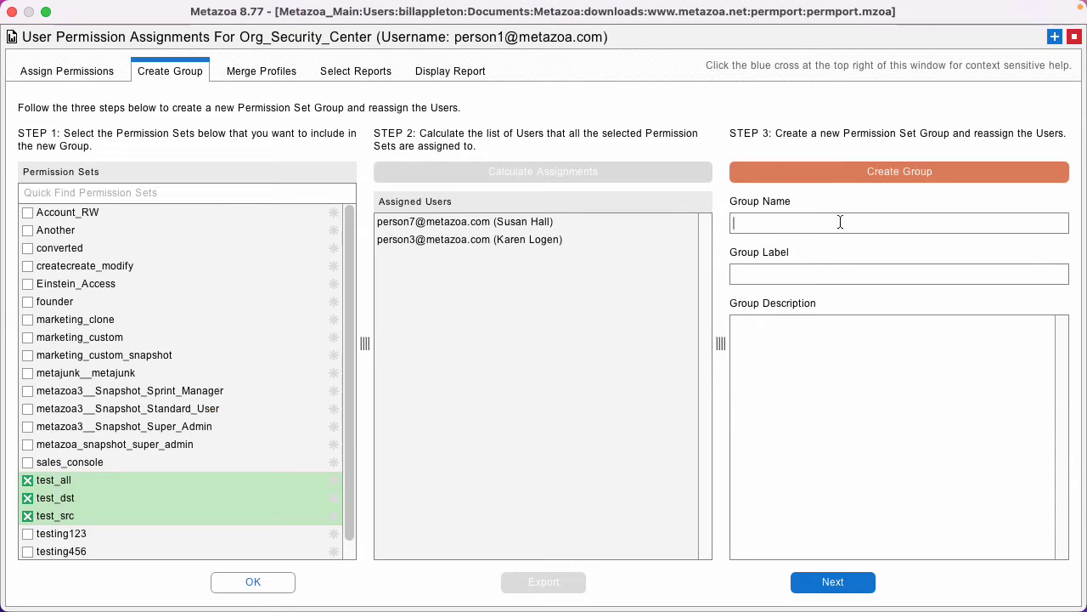
# - Create the permission set group new_group with the label New Group and return to the permission assignments
pyautogui.write('new_group')
pyautogui.press('Tab')
pyautogui.write('New Group')
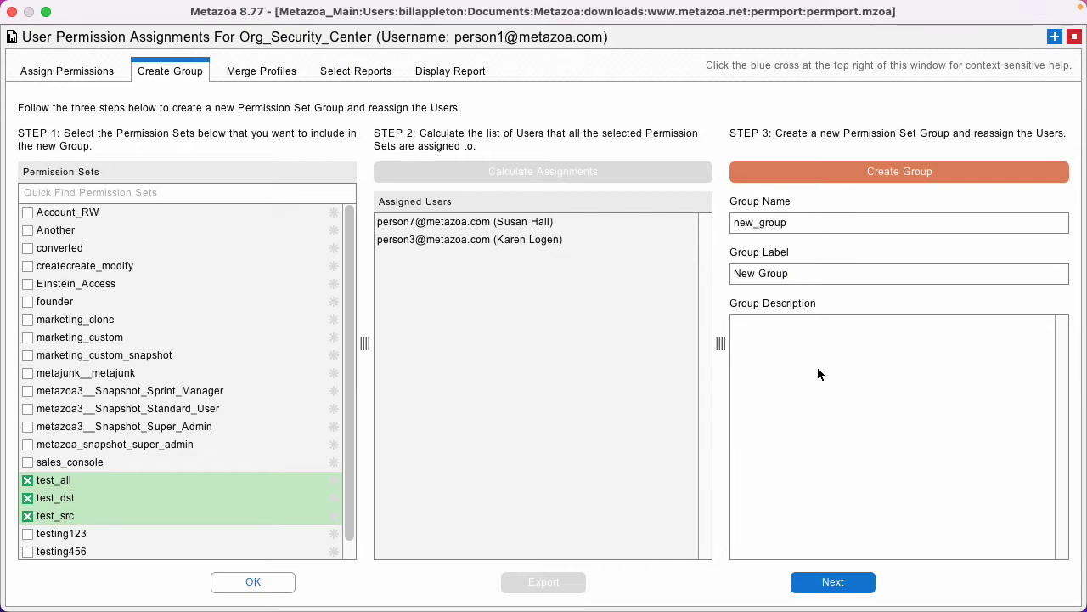
pyautogui.click(938, 173)
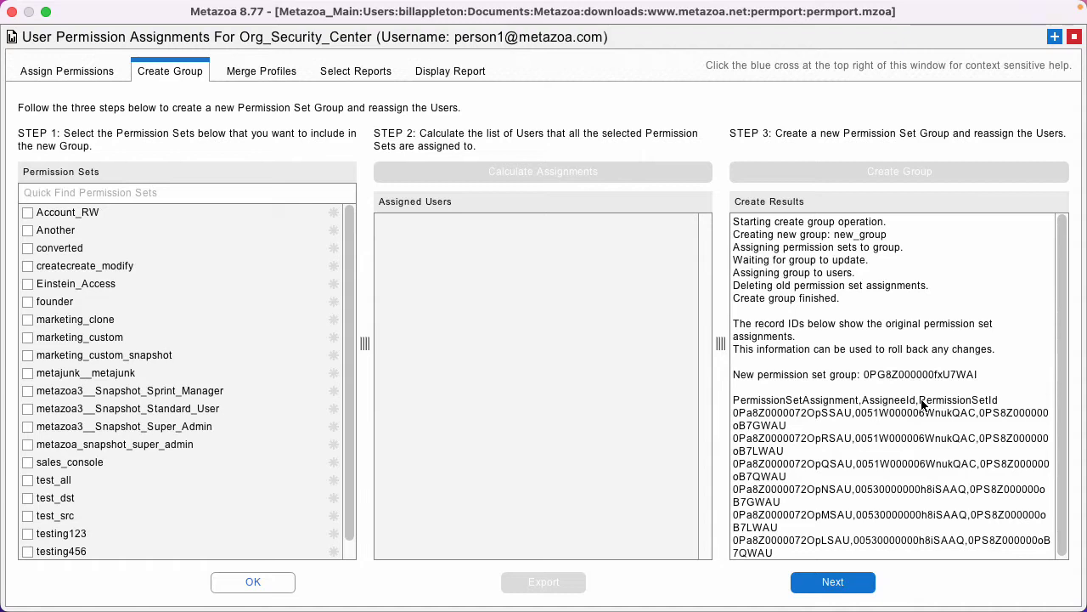
pyautogui.click(81, 74)
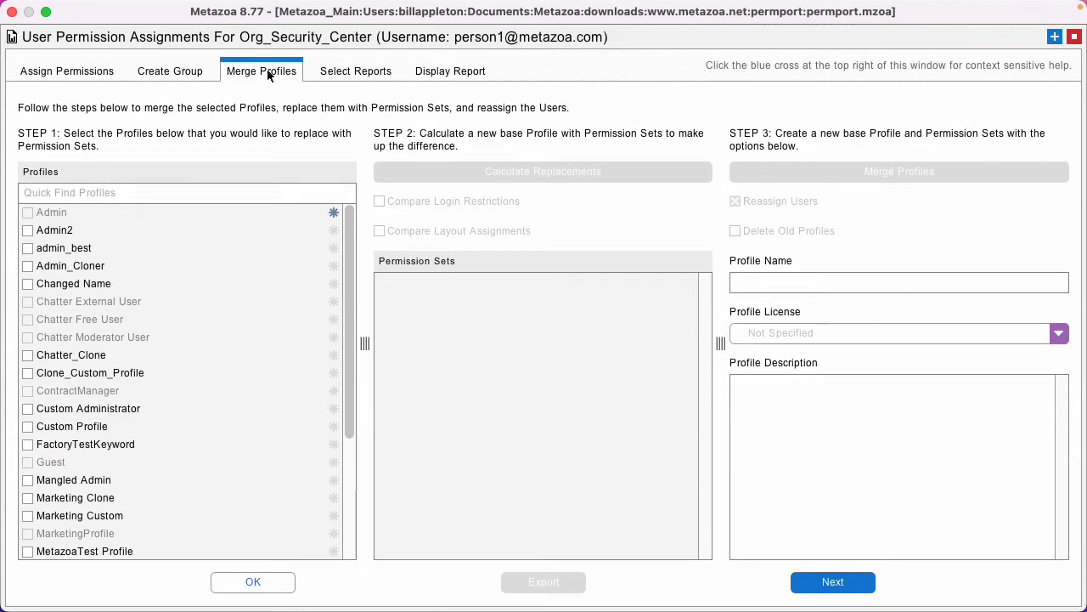
# - Merge the Marketing Clone and Marketing Custom profiles into a base profile named new_profile, with user reassignment turned off
pyautogui.click(28, 499)
pyautogui.click(28, 517)
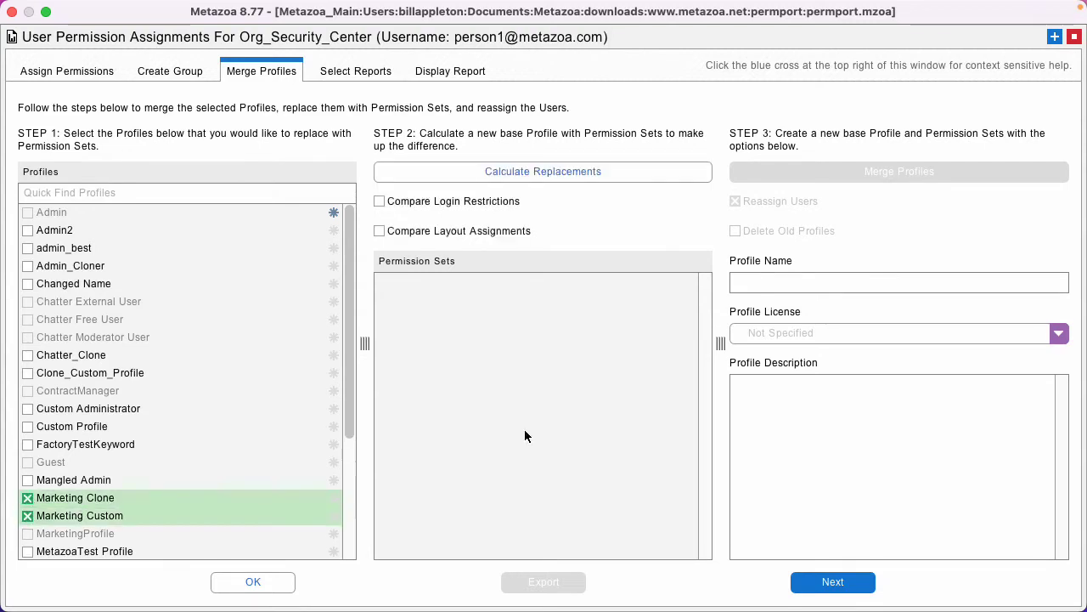
pyautogui.click(620, 171)
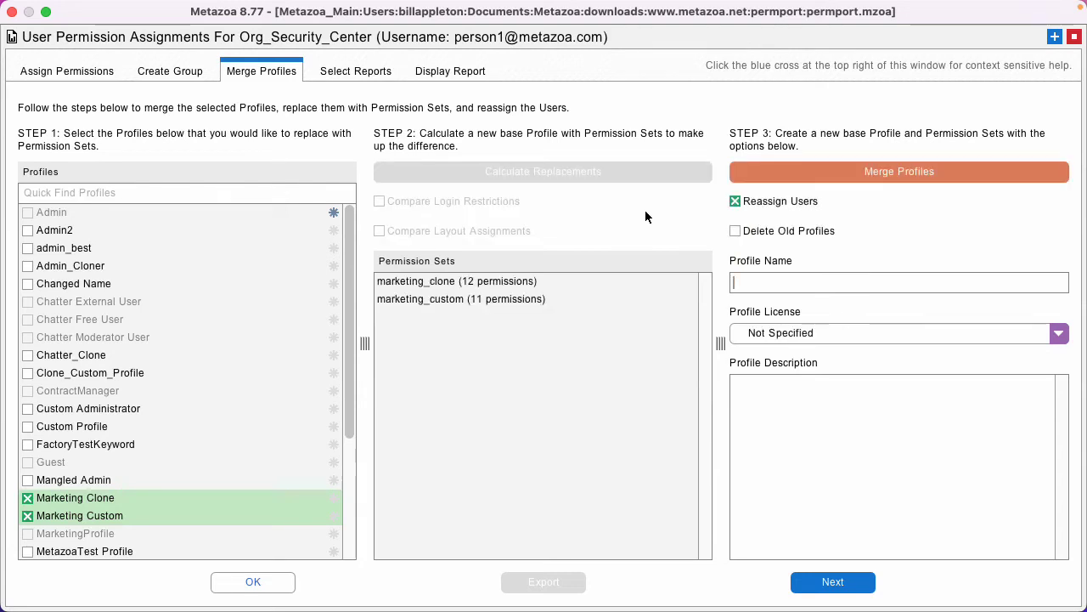
pyautogui.click(737, 202)
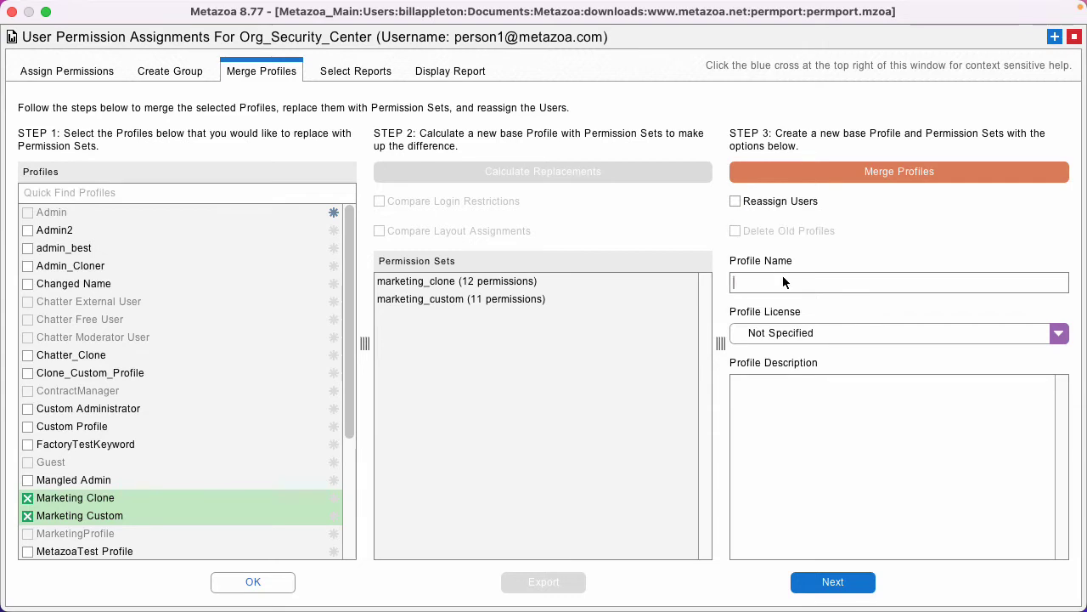
pyautogui.write('new_profile')
pyautogui.click(911, 173)
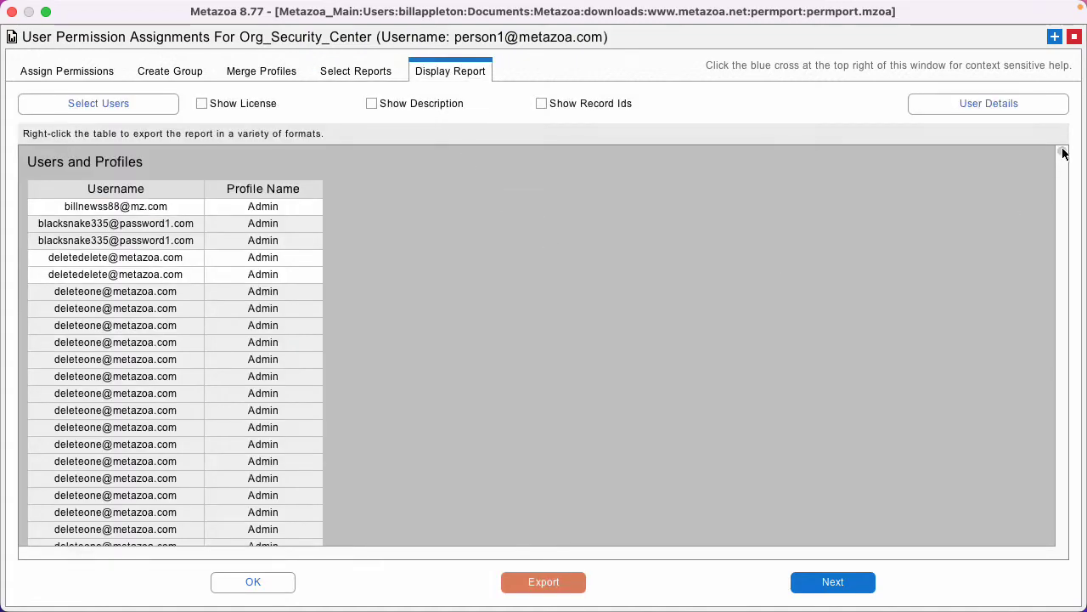
# - Look through the report of users, profiles and permission set groups, and close User Permission Assignments
pyautogui.moveTo(1062, 154); pyautogui.dragTo(1077, 328)
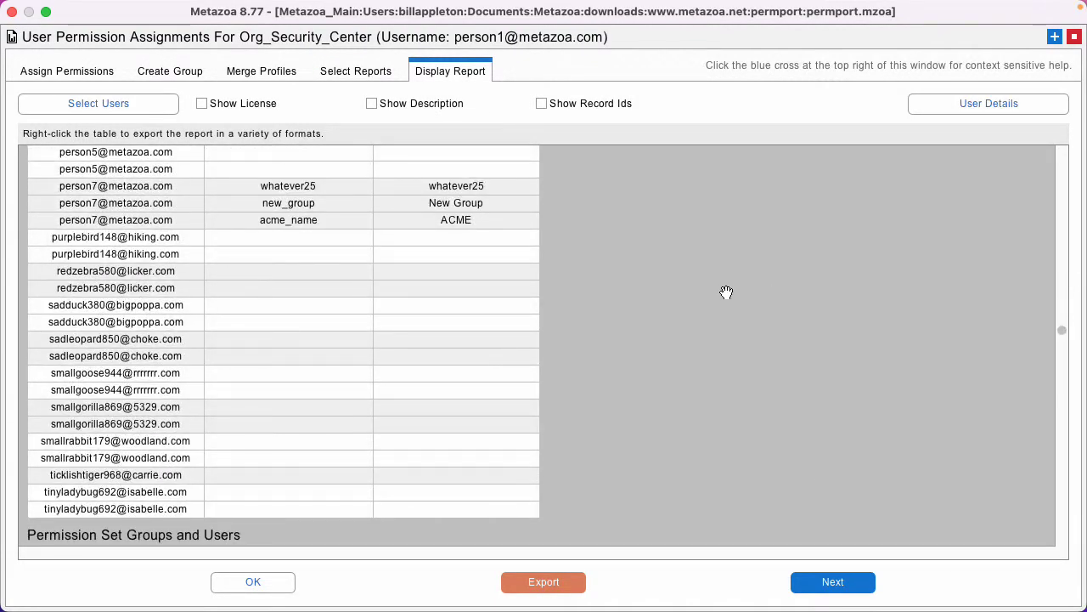
pyautogui.click(253, 582)
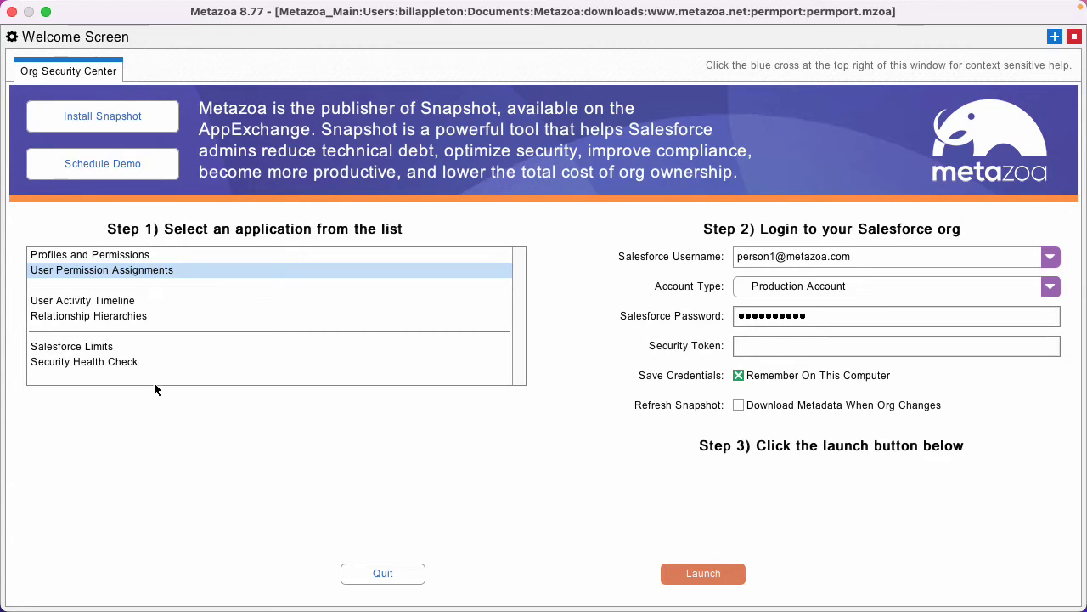
# - Launch User Activity Timeline and include the second listed user, keeping the Last Two Weeks date range
pyautogui.click(112, 299)
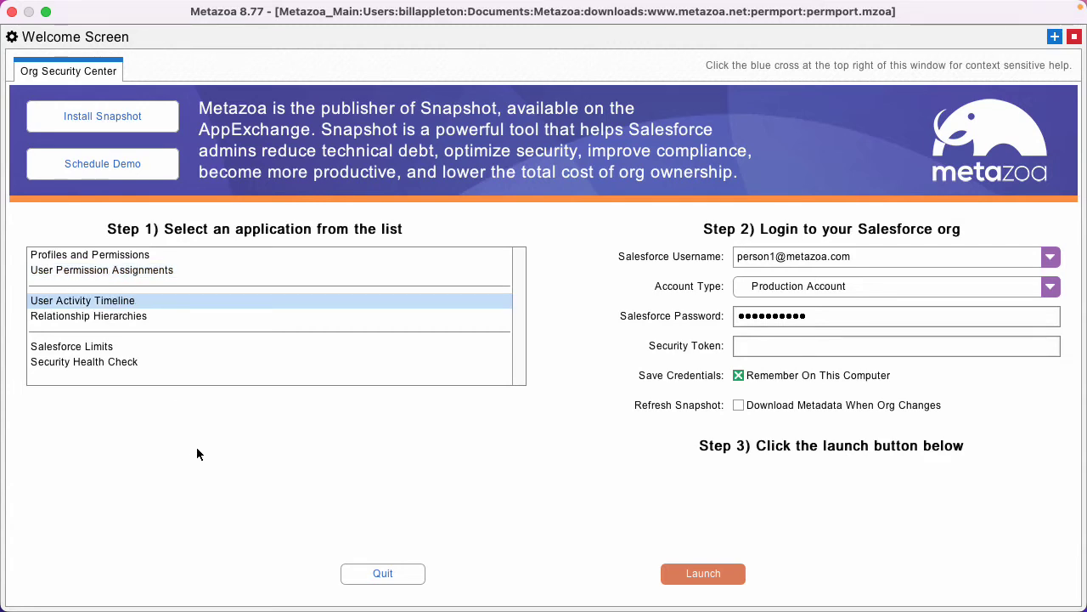
pyautogui.doubleClick(199, 299)
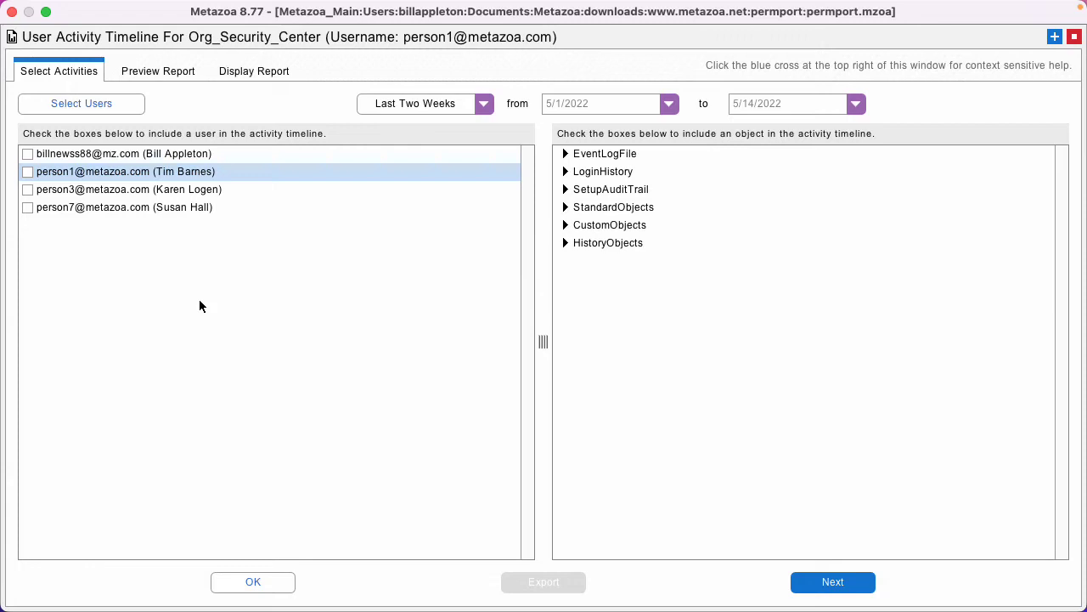
pyautogui.click(27, 172)
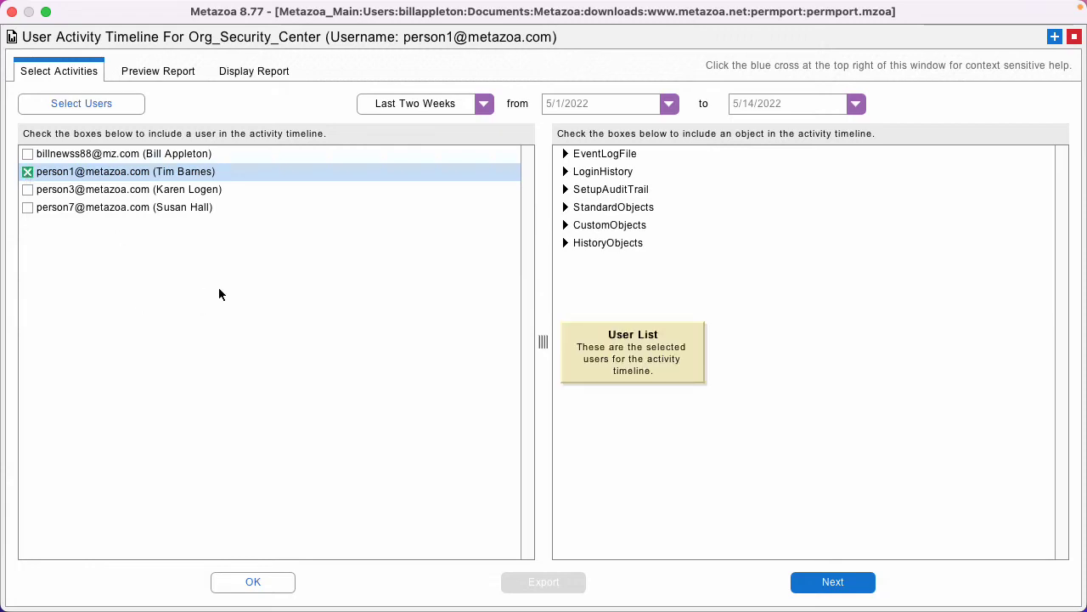
pyautogui.click(485, 104)
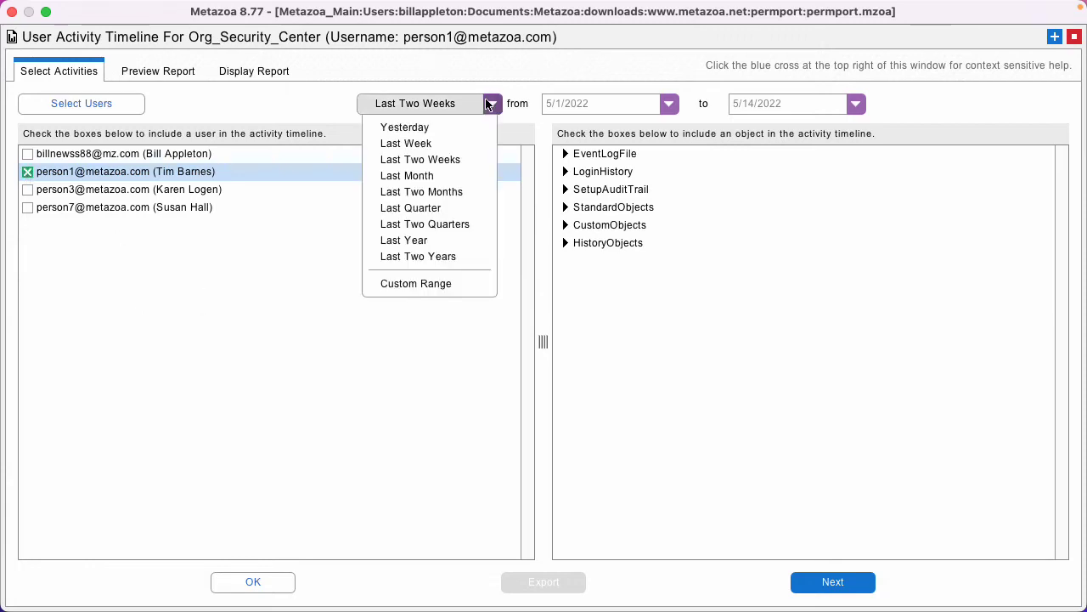
pyautogui.click(486, 103)
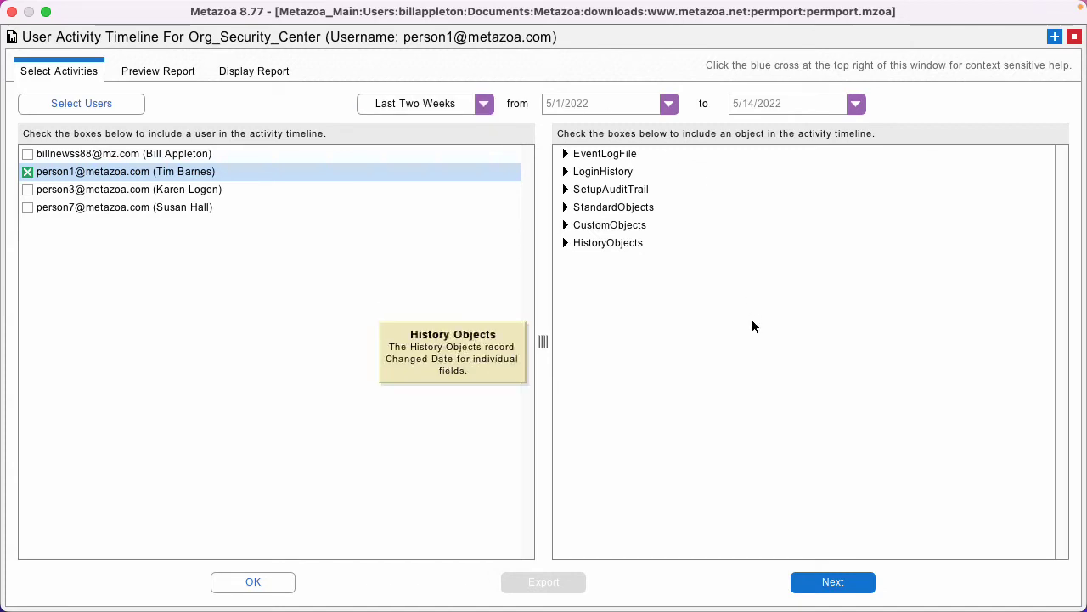
# - Examine the activity objects available under EventLogFile, LoginHistory, SetupAuditTrail, StandardObjects and HistoryObjects
pyautogui.click(565, 153)
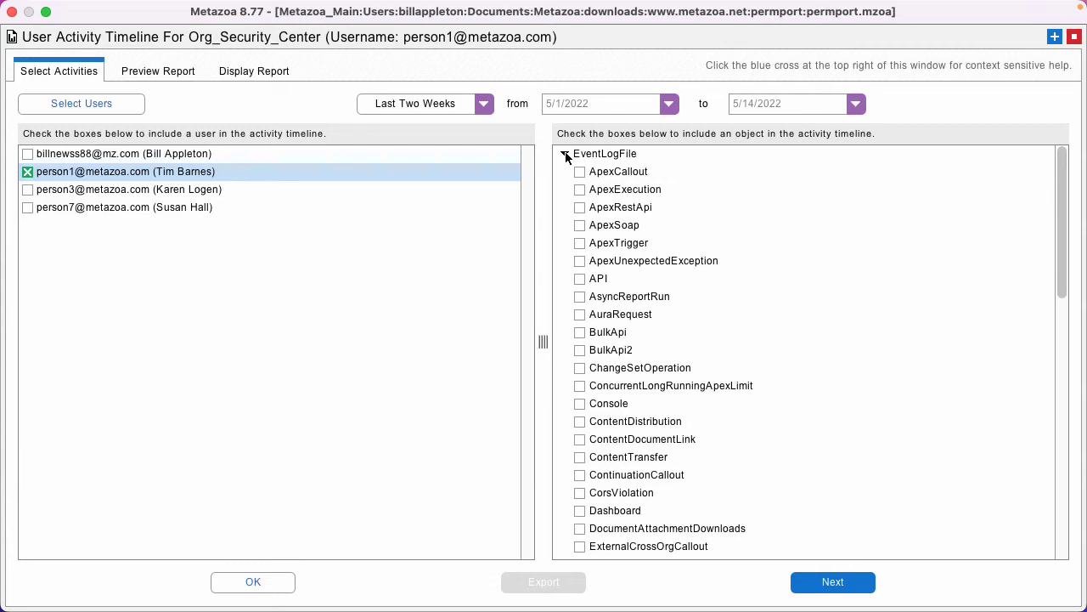
pyautogui.click(565, 153)
pyautogui.click(565, 171)
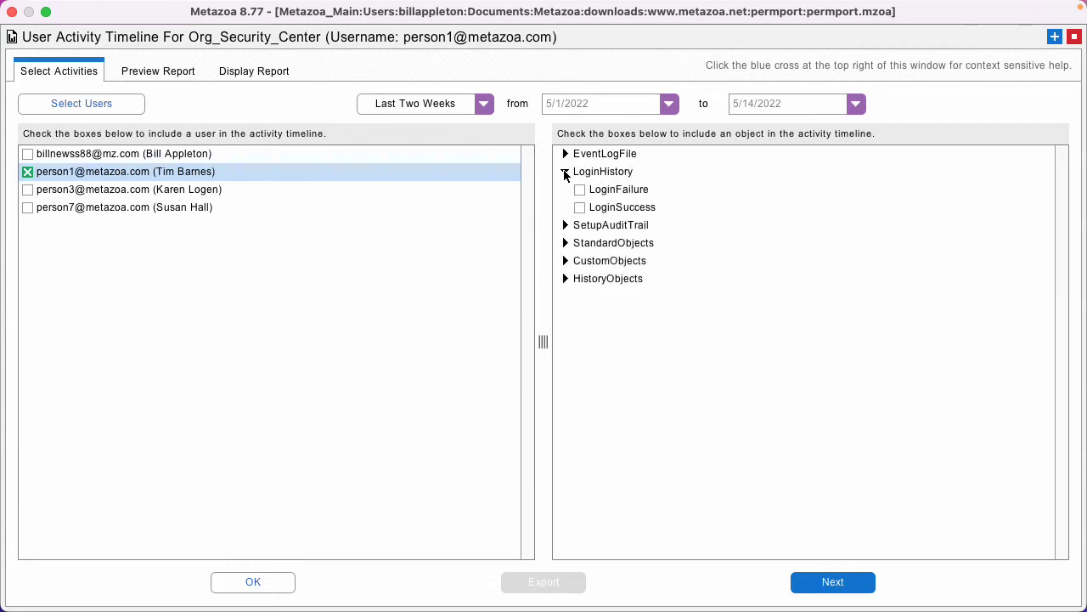
pyautogui.click(565, 225)
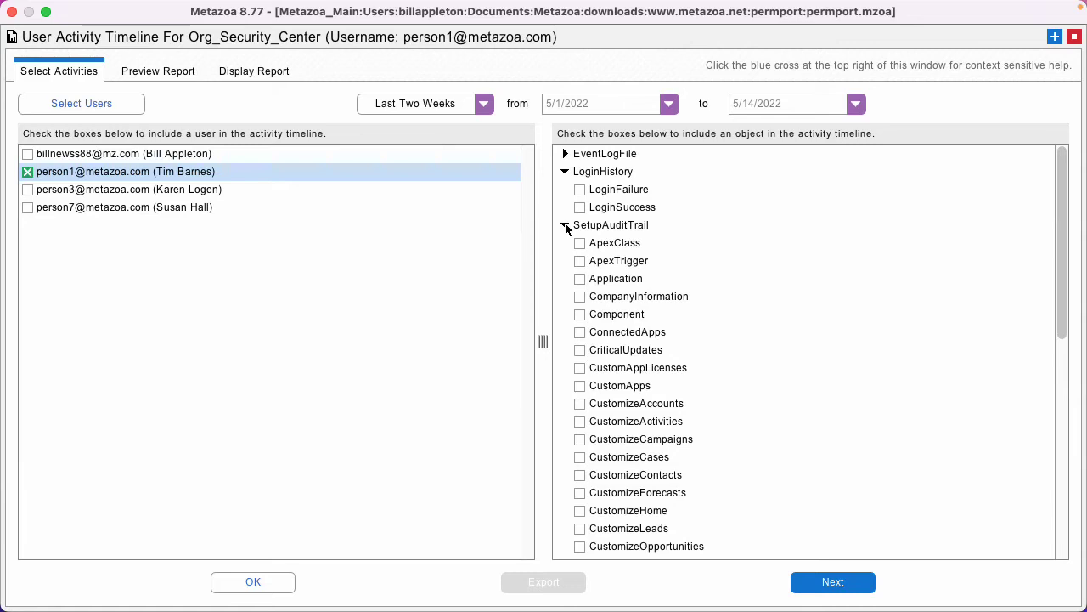
pyautogui.click(566, 226)
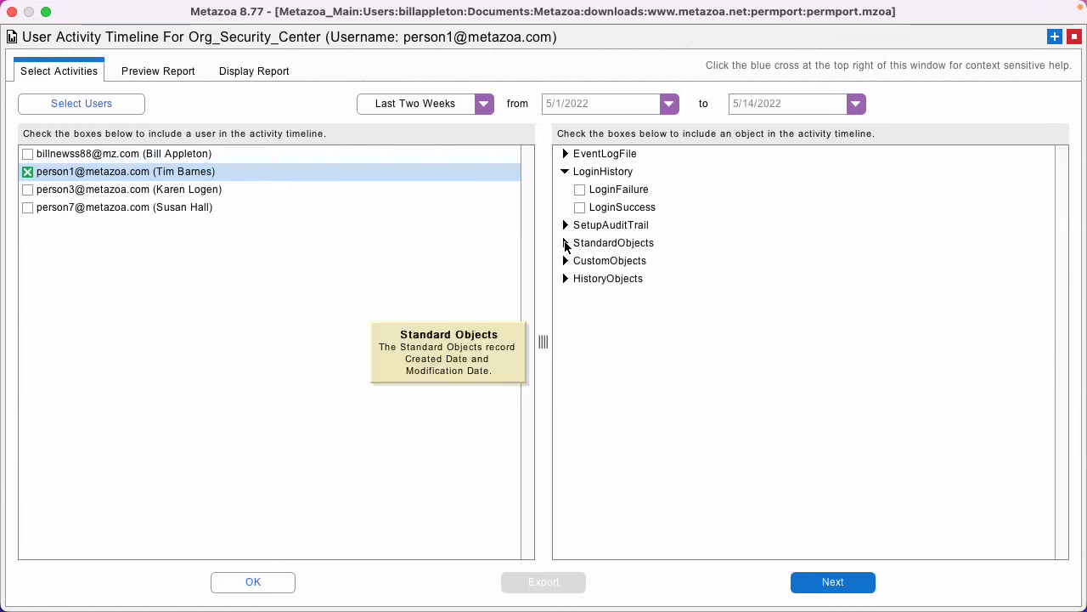
pyautogui.click(565, 243)
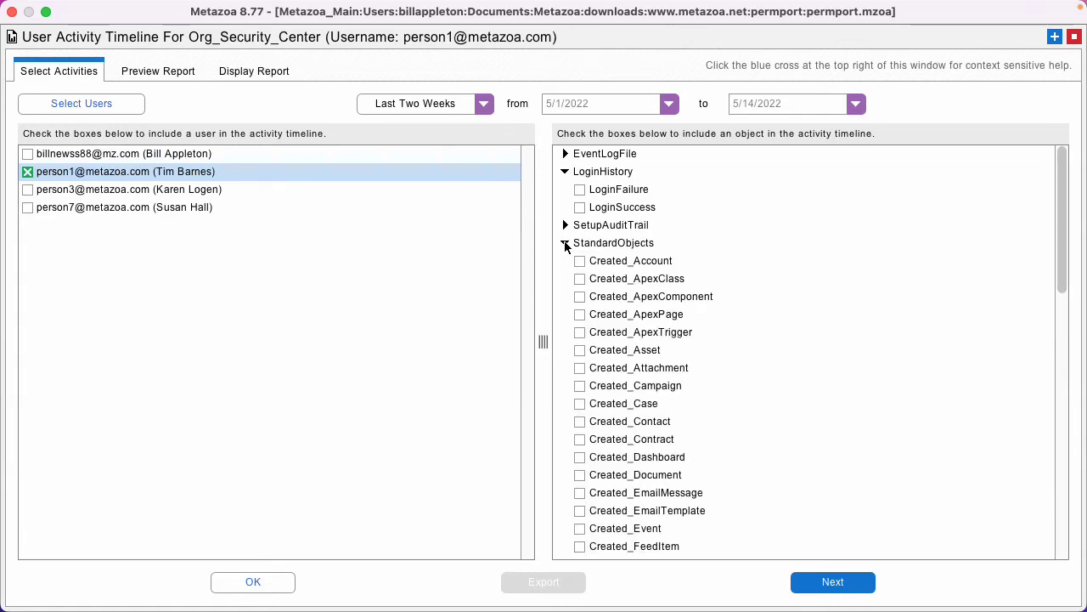
pyautogui.click(564, 243)
pyautogui.click(566, 278)
pyautogui.click(566, 279)
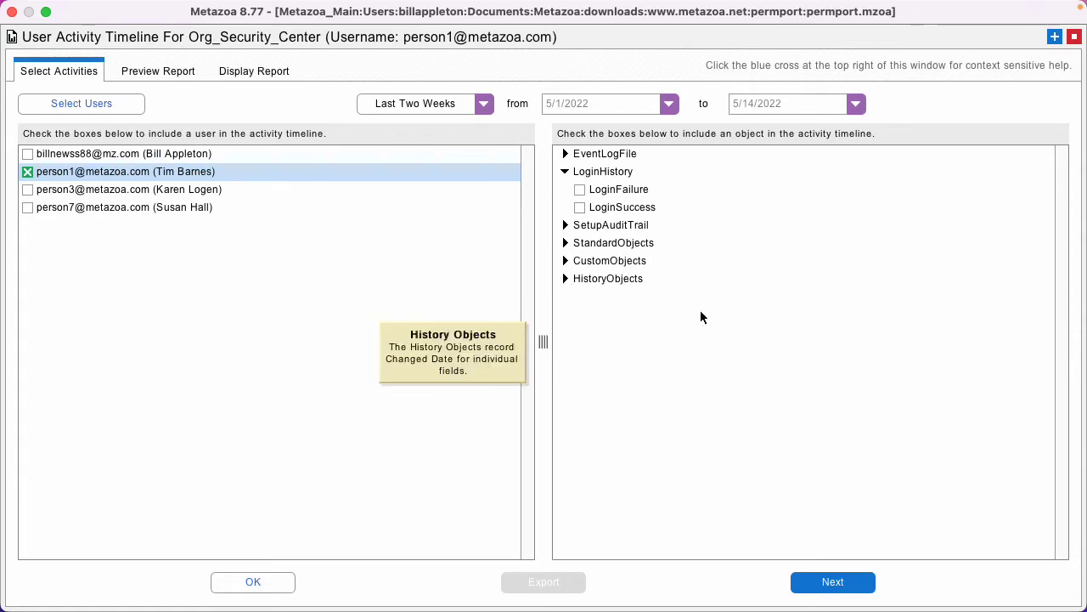
# - Include all available objects in the activity timeline and collapse the EventLogFile group
pyautogui.rightClick(777, 199)
pyautogui.click(828, 206)
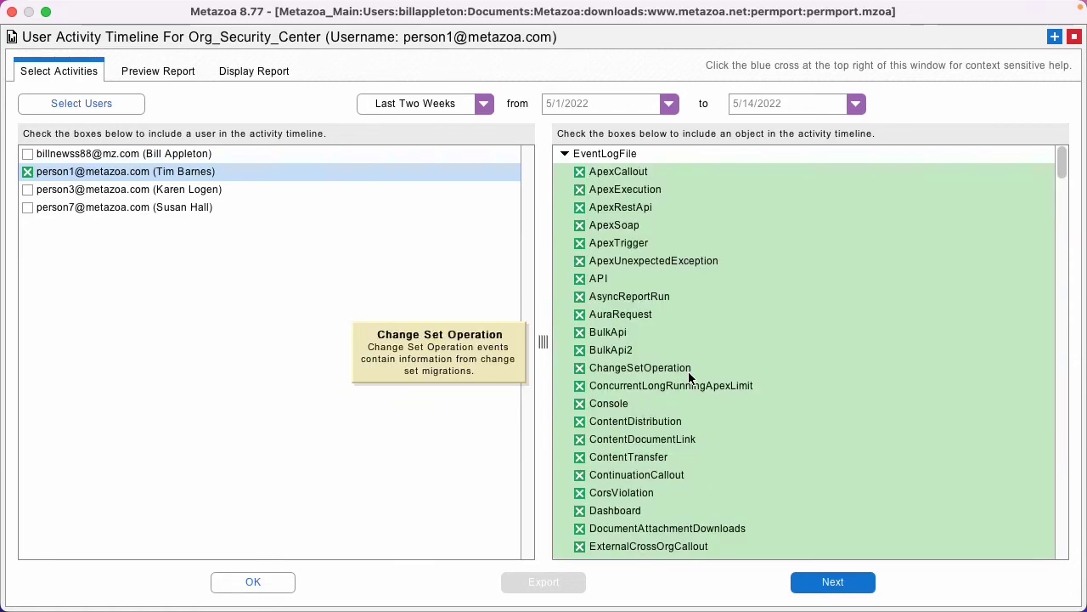
pyautogui.rightClick(798, 208)
pyautogui.click(859, 279)
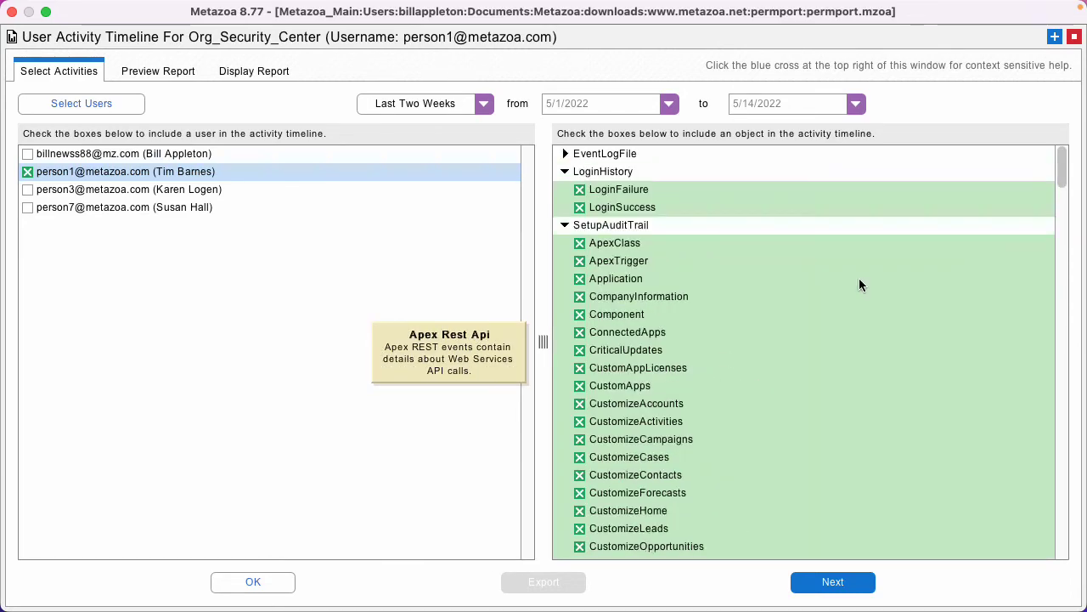
# - Preview the selected user's activity report, look through its entries, and reveal the timeline chart above the table
pyautogui.click(163, 71)
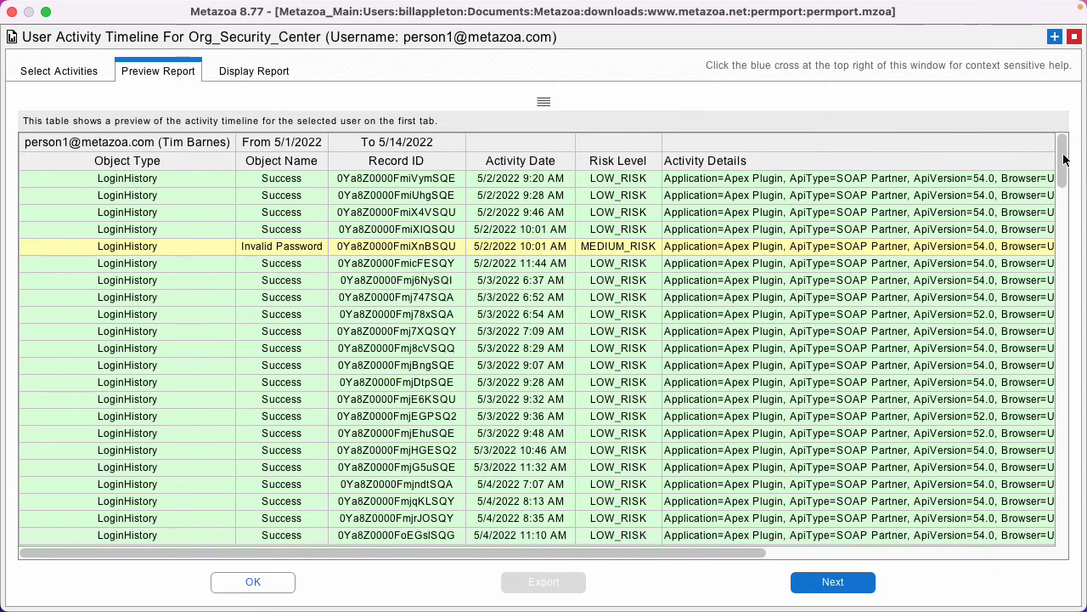
pyautogui.moveTo(1067, 161); pyautogui.dragTo(1084, 276)
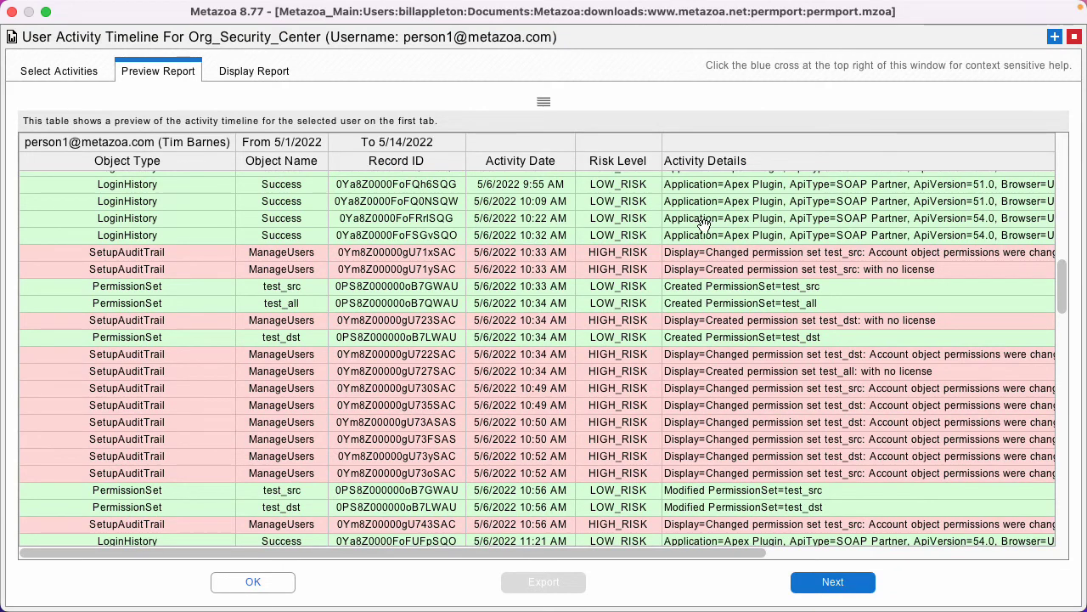
pyautogui.moveTo(544, 101); pyautogui.dragTo(589, 406)
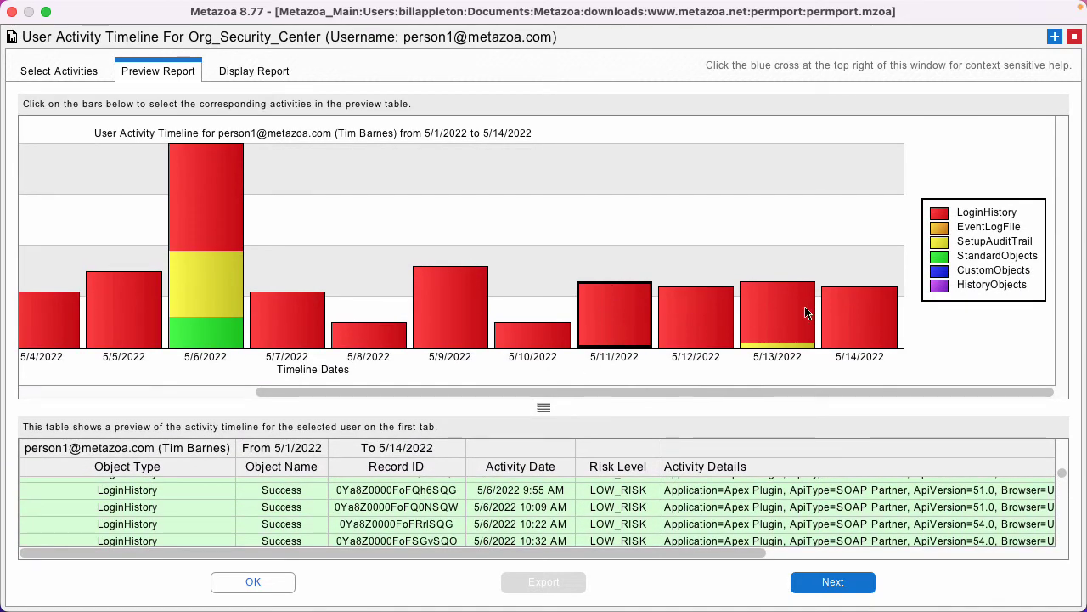
# - Inspect the activities behind the chart bars for 5/12/2022, 5/9/2022 and 5/7/2022 and the SetupAuditTrail and LoginHistory segments of 5/6/2022
pyautogui.click(700, 304)
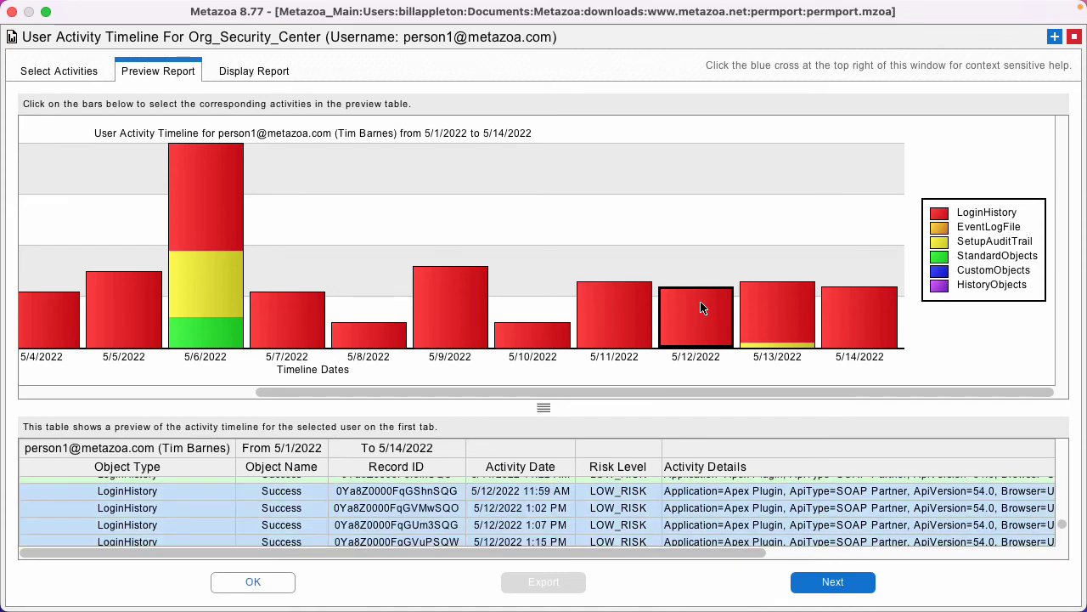
pyautogui.click(448, 316)
pyautogui.click(178, 283)
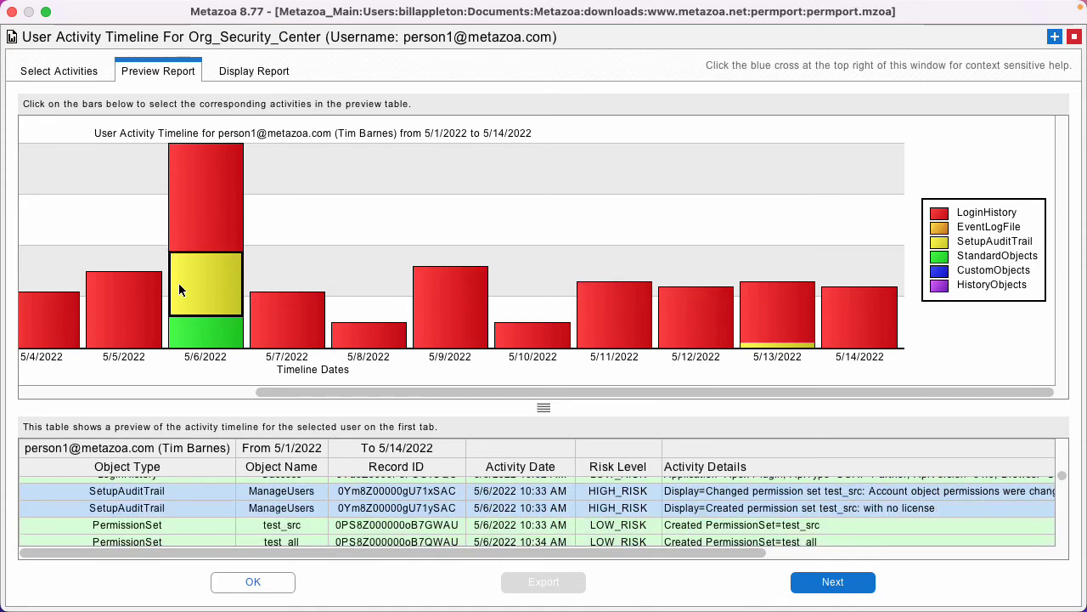
pyautogui.click(190, 215)
pyautogui.click(289, 321)
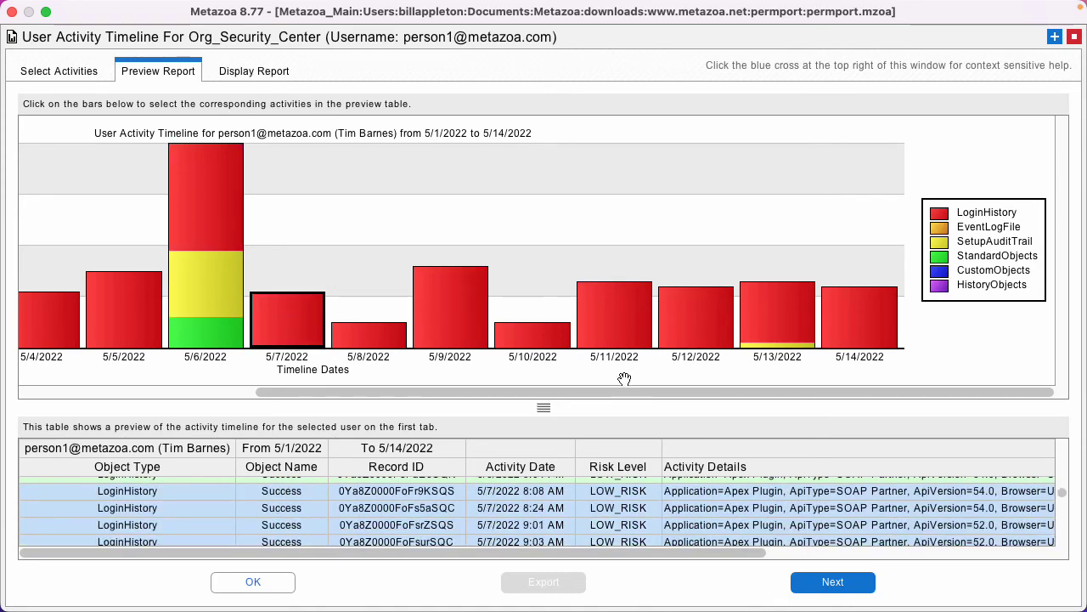
# - Return to the activity selection and add the third and fourth listed users to the timeline
pyautogui.click(56, 71)
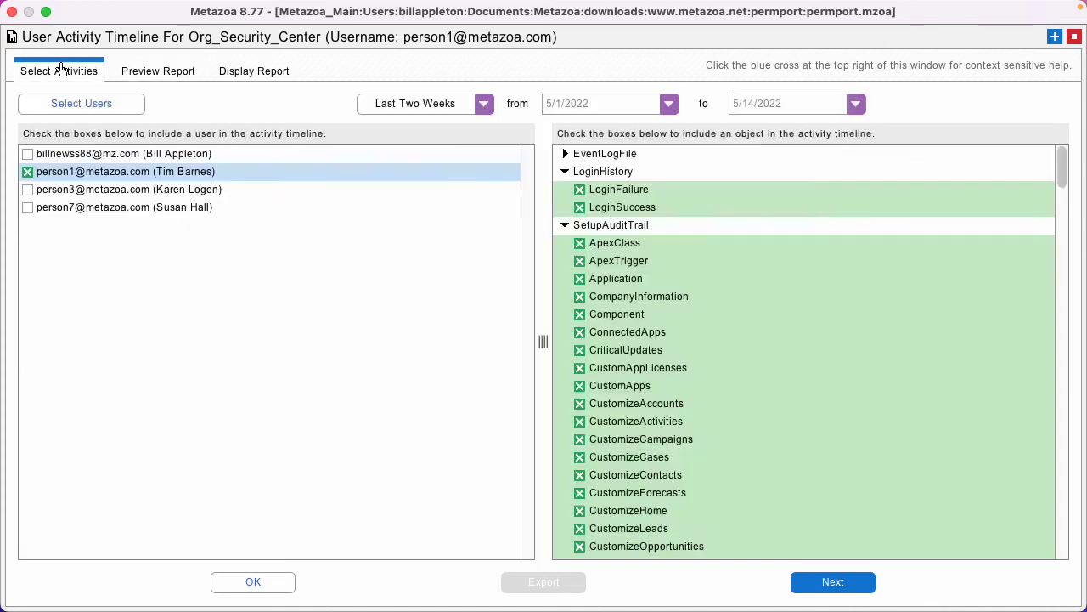
pyautogui.click(28, 191)
pyautogui.click(28, 208)
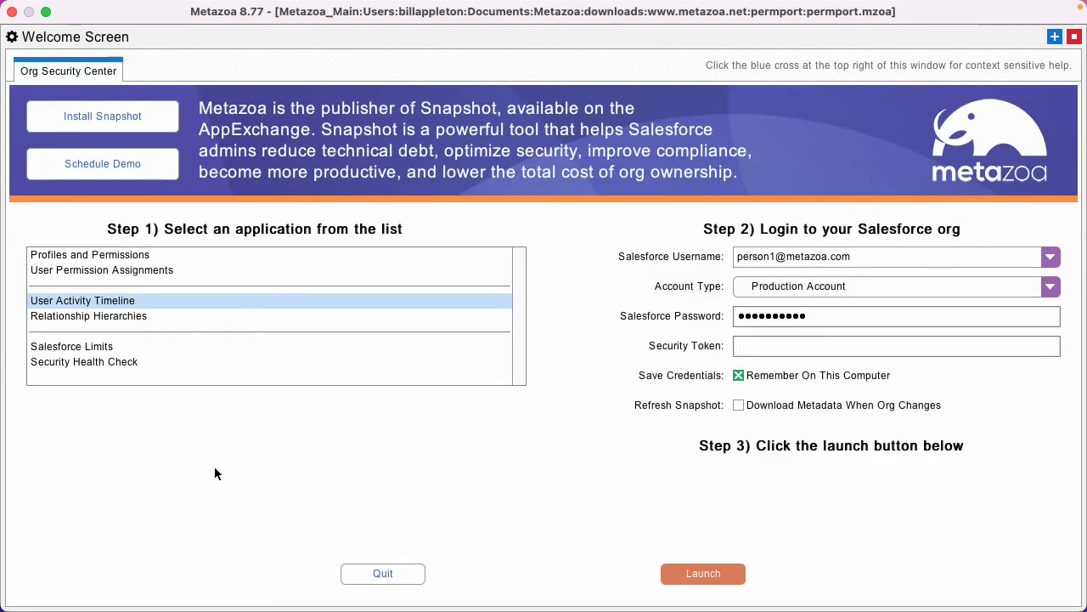
# - Open Relationship Hierarchies and reparent Director, Channel Sales under Director, Direct Sales and Java Programmers under Engineers
pyautogui.click(104, 315)
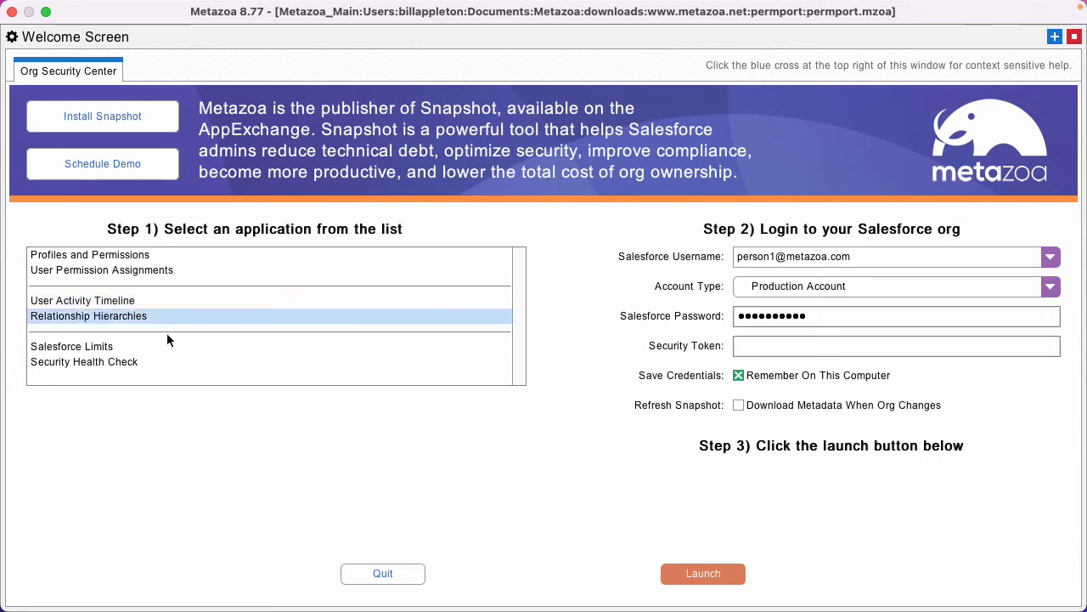
pyautogui.click(703, 572)
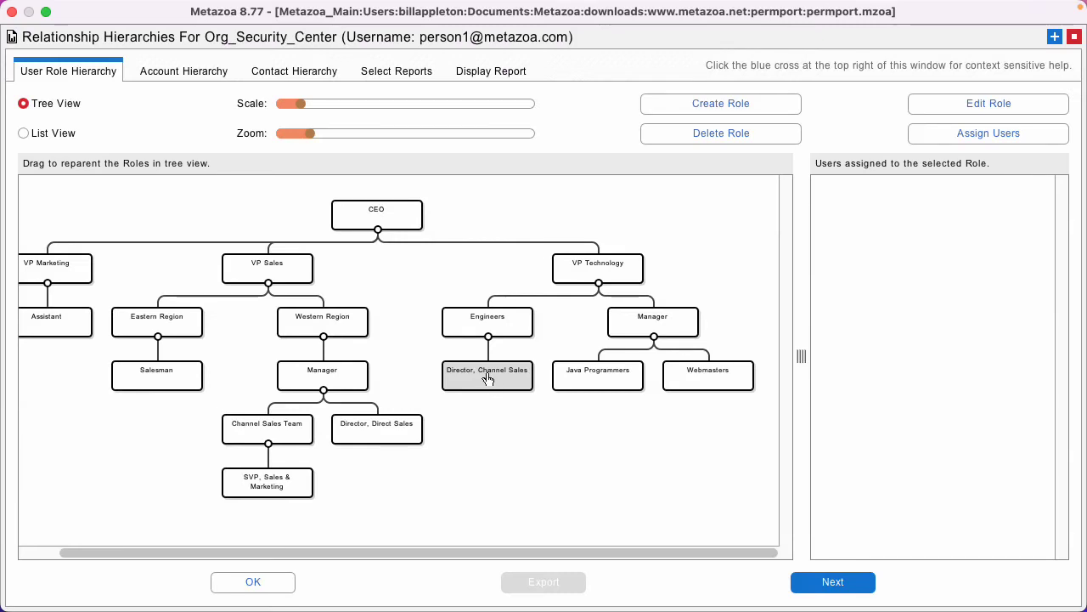
pyautogui.moveTo(487, 379)
pyautogui.mouseDown()
pyautogui.moveTo(469, 400)
pyautogui.moveTo(392, 437)
pyautogui.mouseUp()
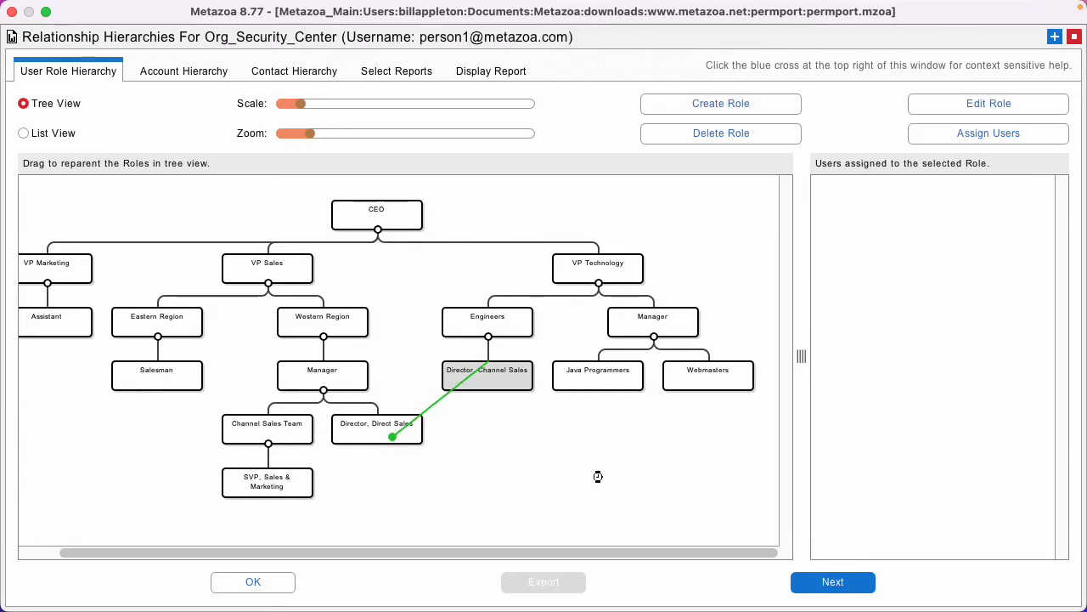
pyautogui.click(553, 376)
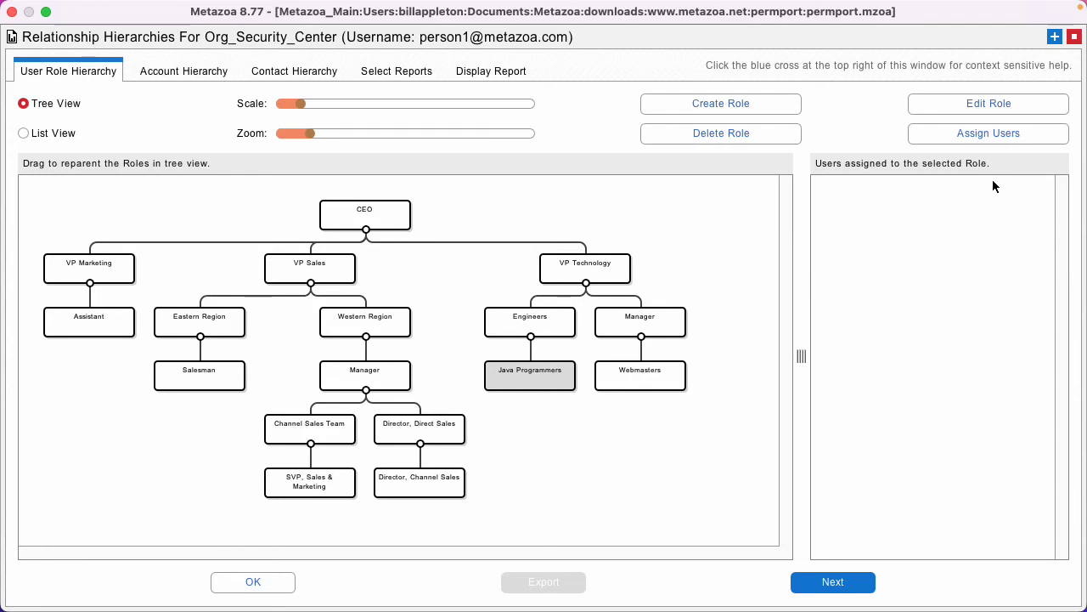
# - Search all users by name and assign the third one found to the Java Programmers role
pyautogui.click(979, 134)
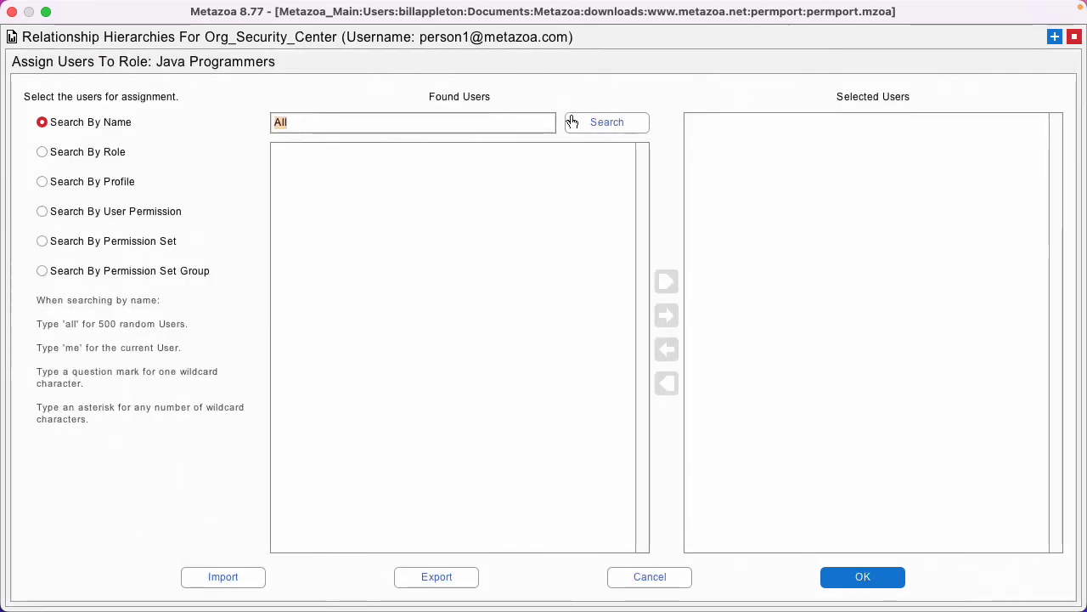
pyautogui.click(572, 121)
pyautogui.click(425, 178)
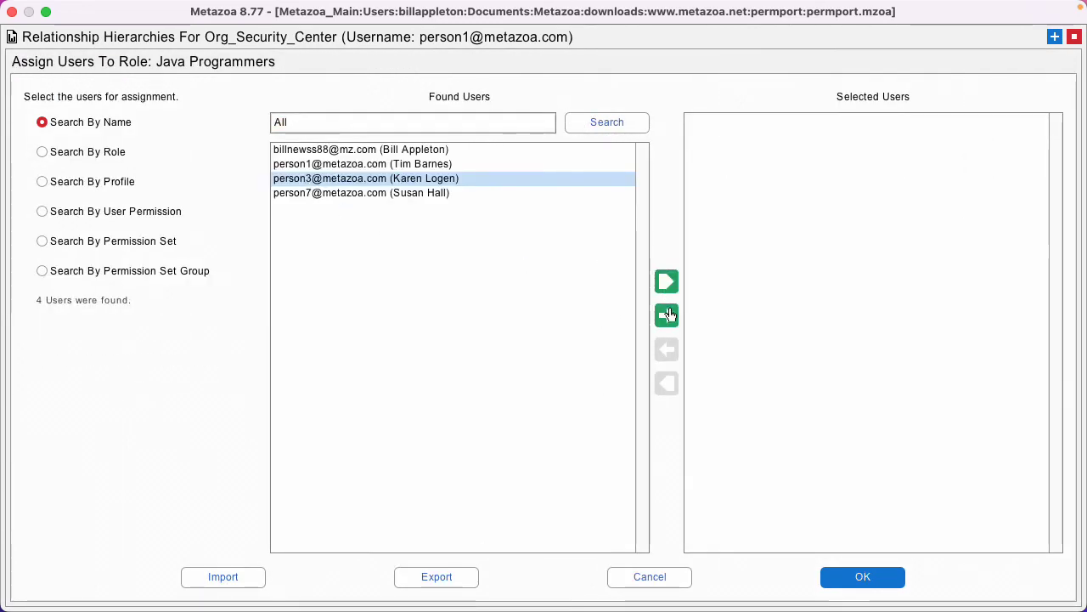
pyautogui.click(669, 315)
pyautogui.click(862, 577)
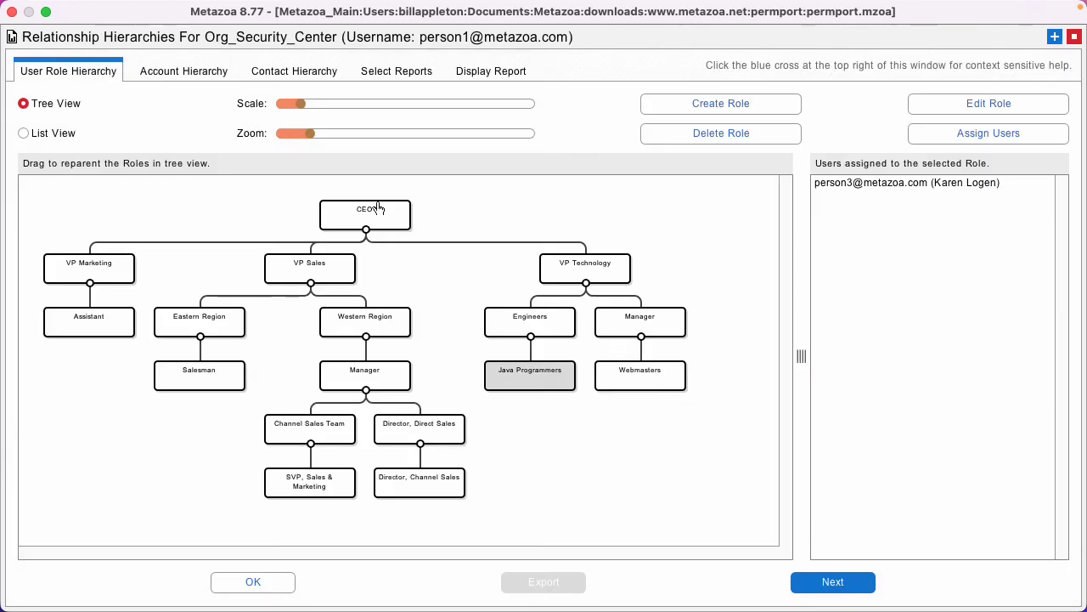
# - View the users assigned to the CEO role, look over the hierarchy report selection and display pages, and close Relationship Hierarchies
pyautogui.click(380, 211)
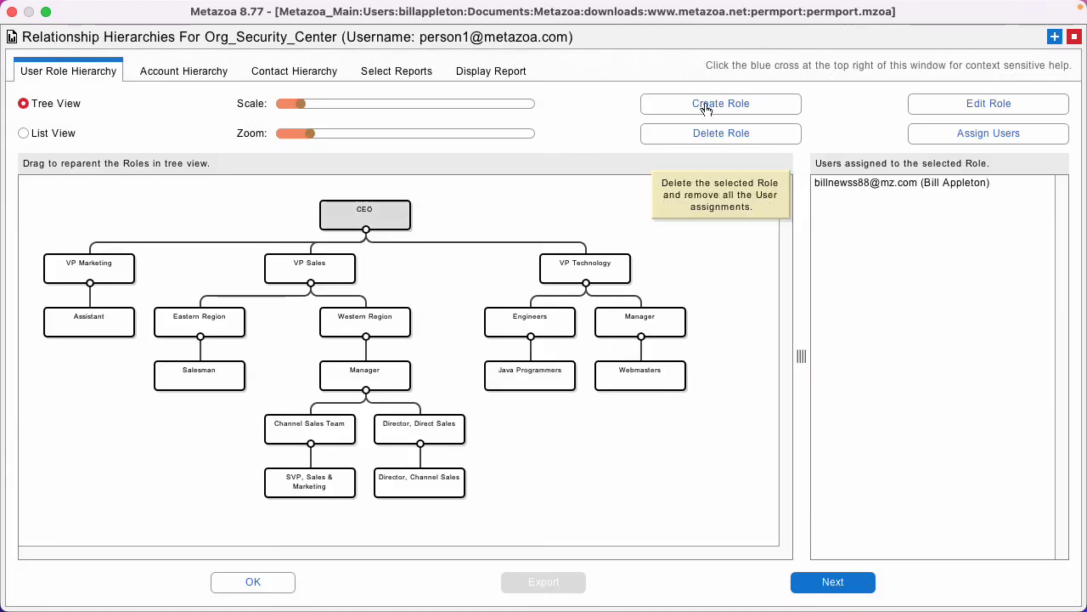
pyautogui.click(412, 72)
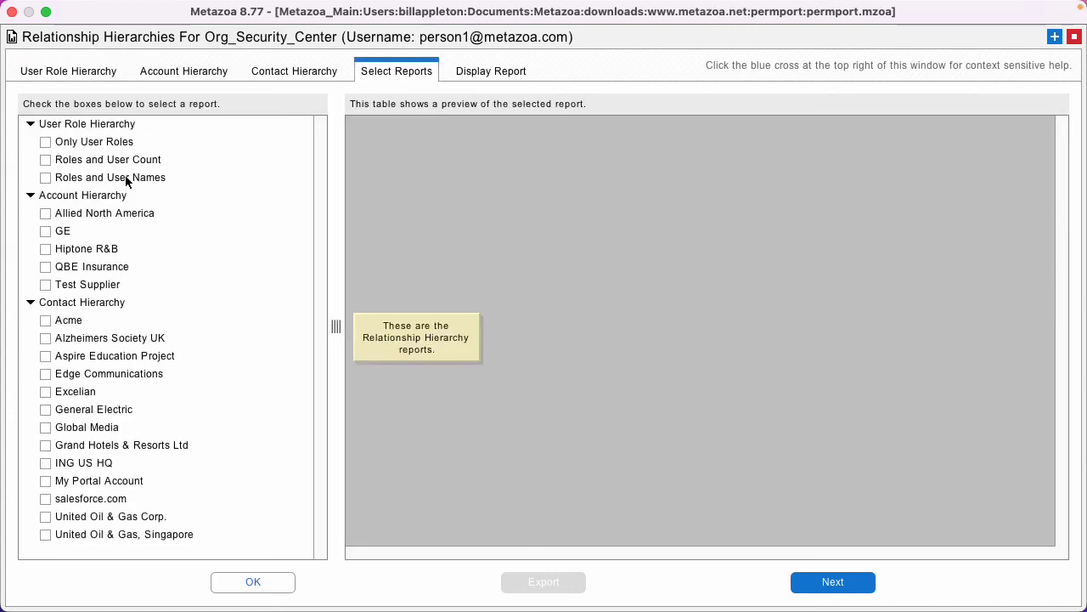
pyautogui.click(478, 72)
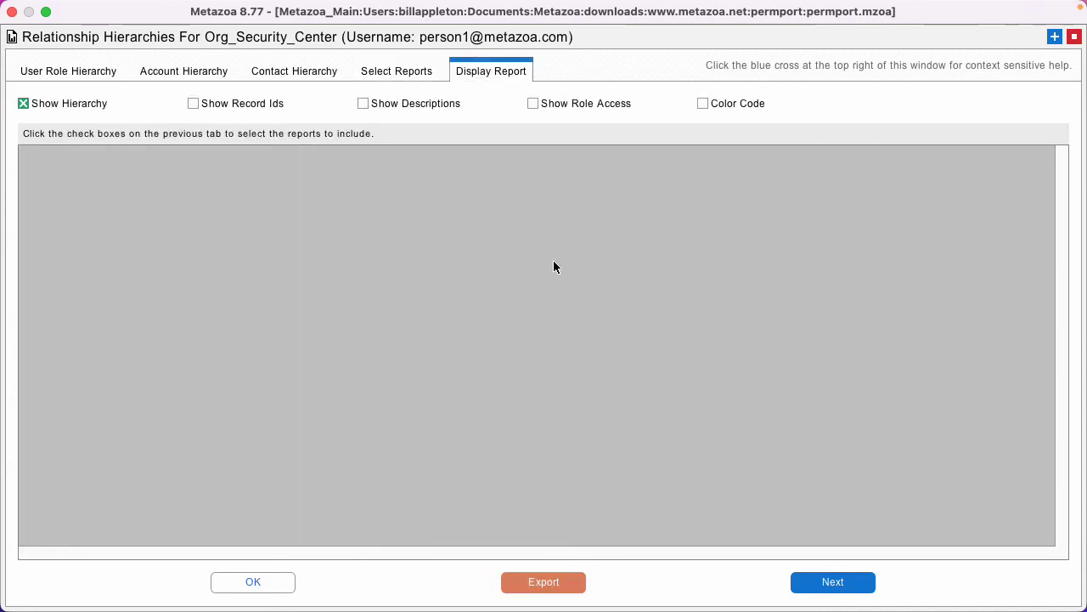
pyautogui.click(269, 584)
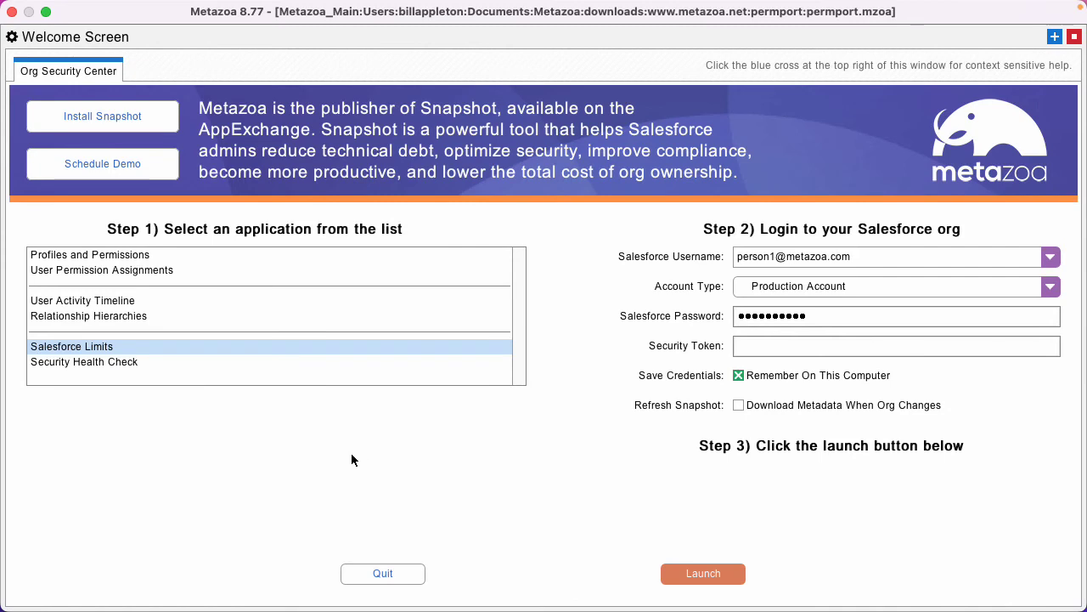
# - Open Salesforce Limits and preview the limits for the organization, A_DX_Object__c, Account and Account_Custom_Settings__c
pyautogui.click(697, 570)
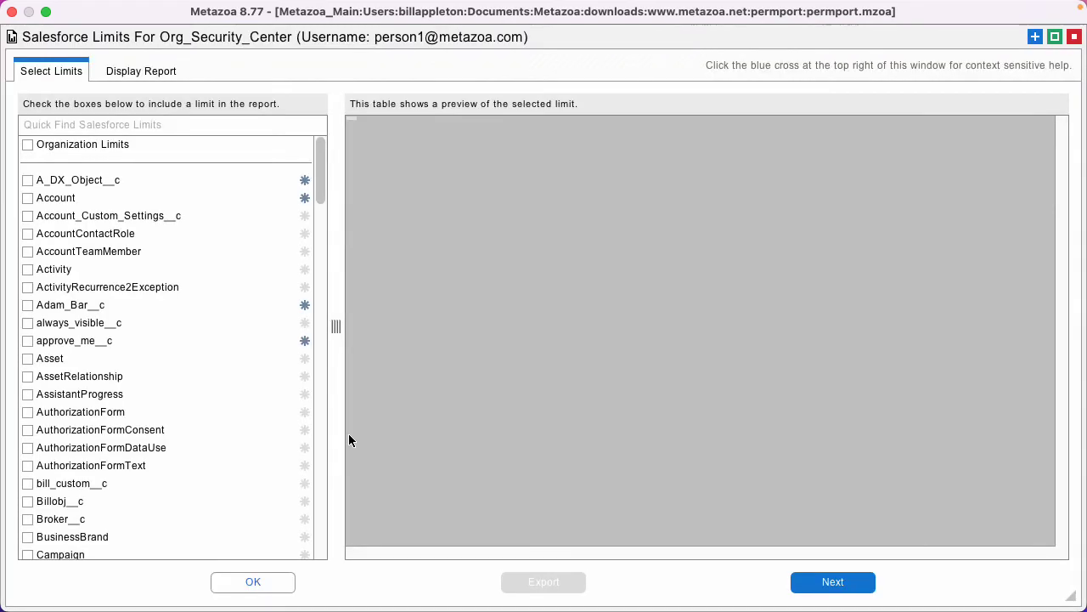
pyautogui.click(94, 144)
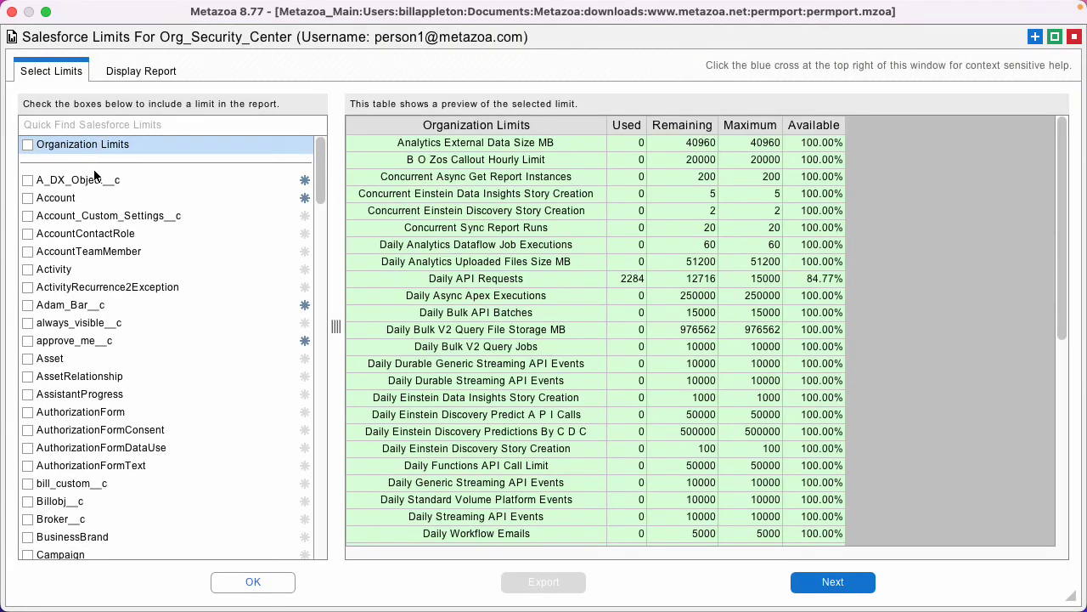
pyautogui.click(96, 179)
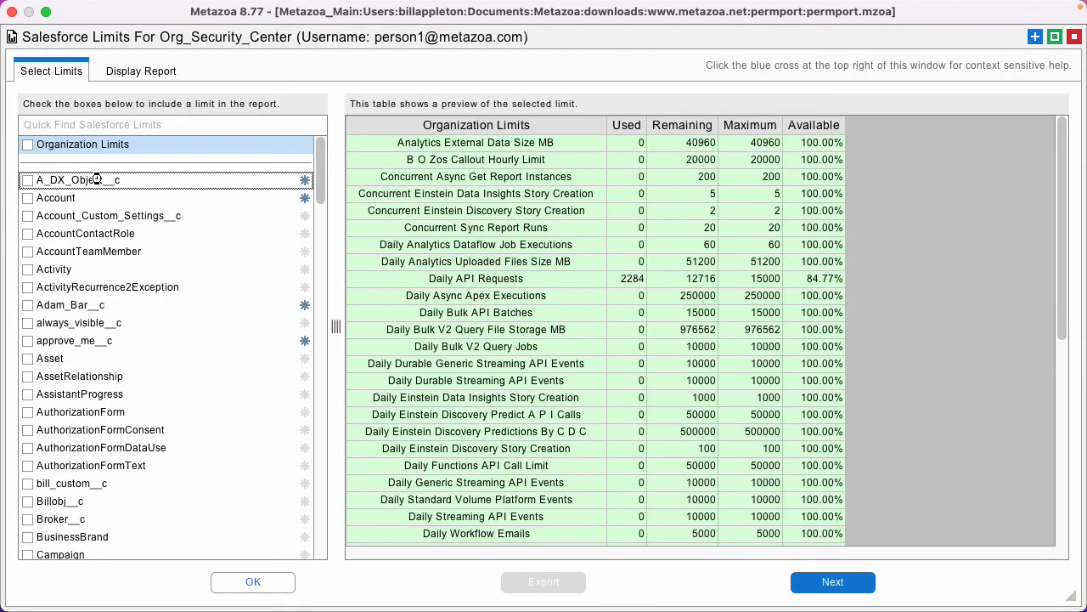
pyautogui.click(100, 198)
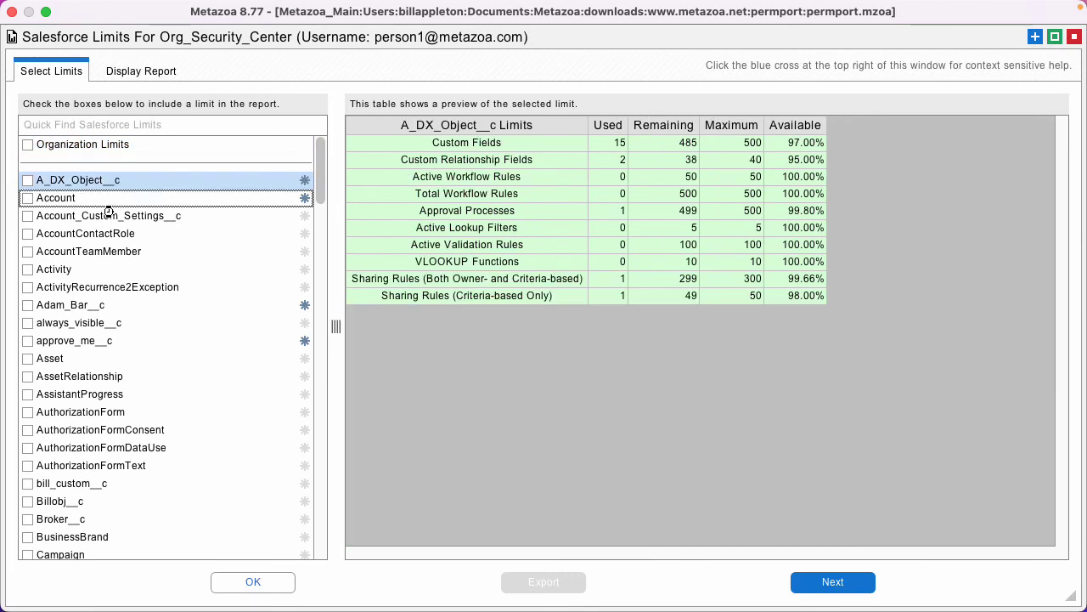
pyautogui.click(110, 216)
# - Include every limit in the report and display it, stopping its generation early and returning to the welcome screen
pyautogui.rightClick(163, 227)
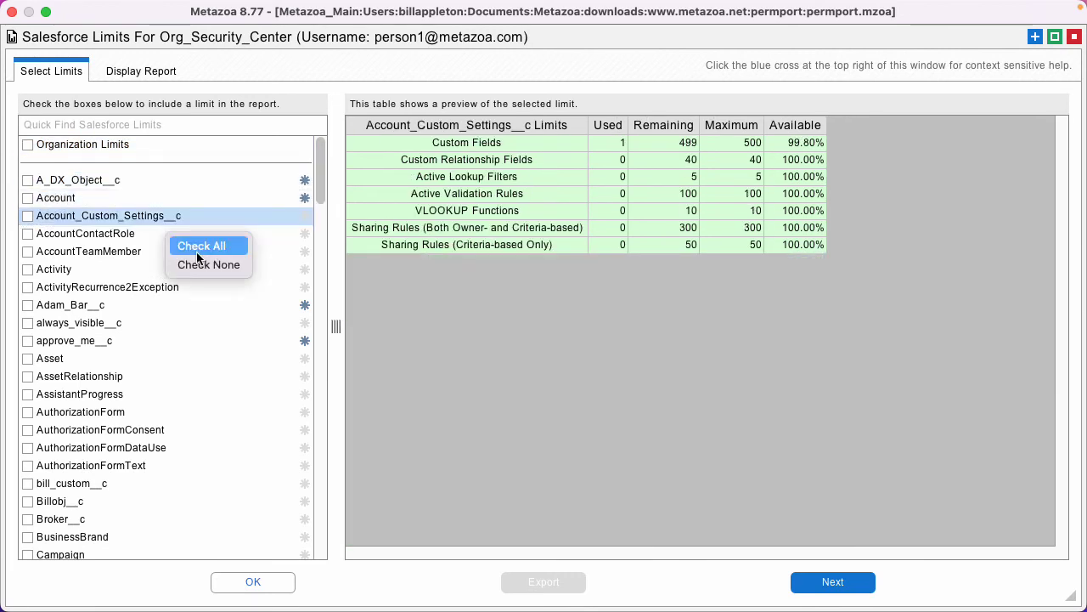
pyautogui.click(202, 243)
pyautogui.click(134, 68)
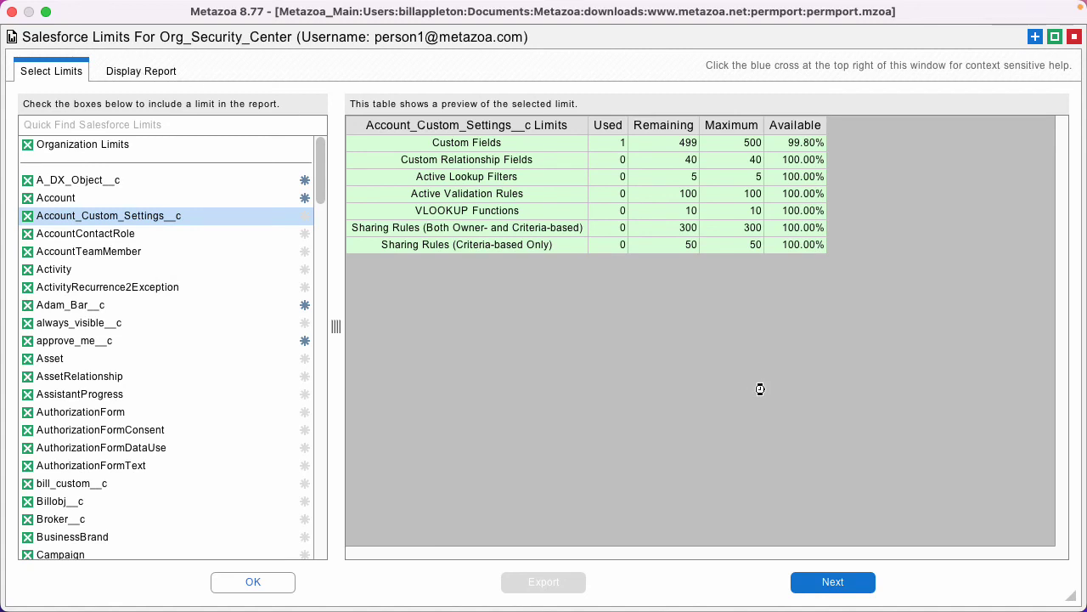
pyautogui.press('Escape')
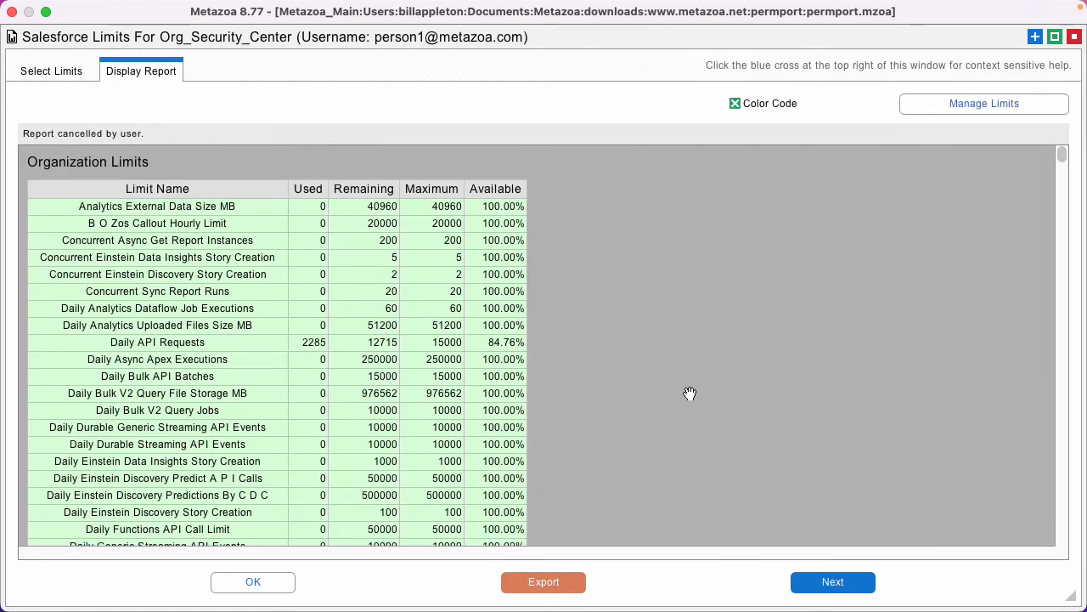
pyautogui.press('Escape')
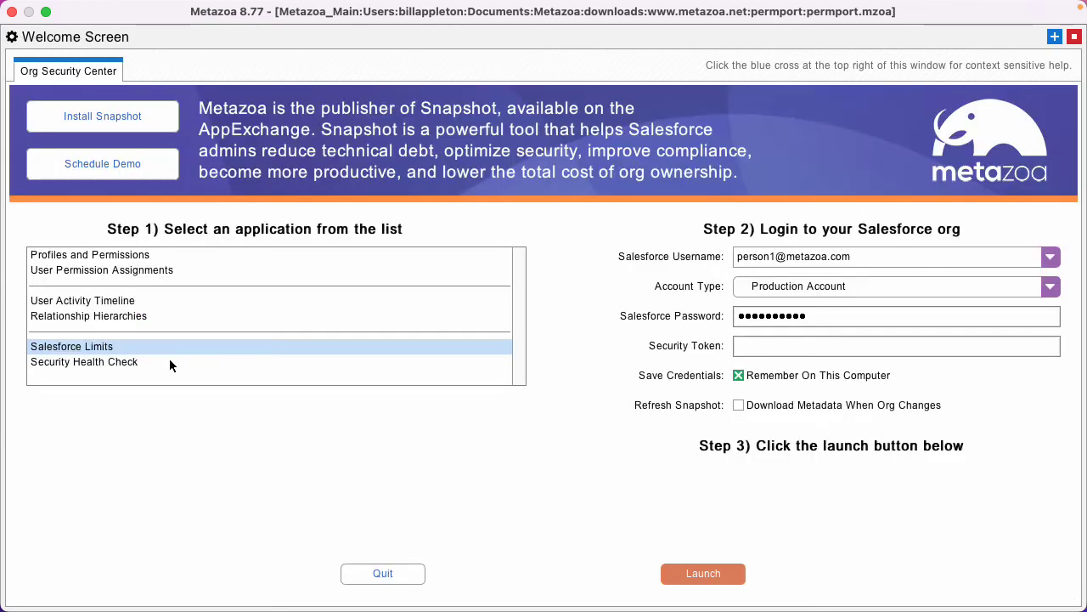
# - Open Security Health Check and include all security groups in the report
pyautogui.click(181, 362)
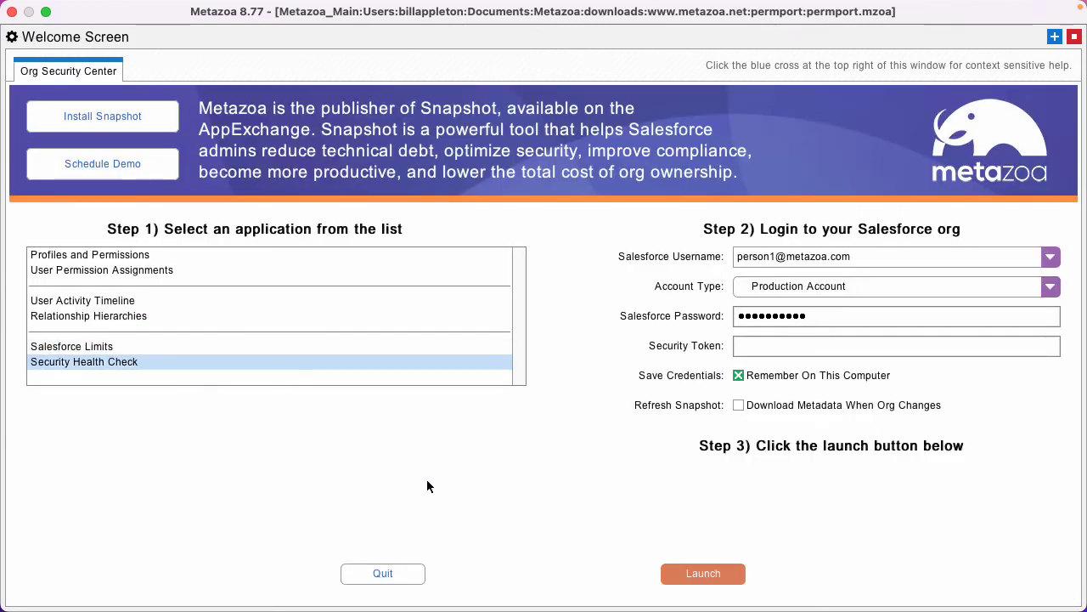
pyautogui.click(706, 569)
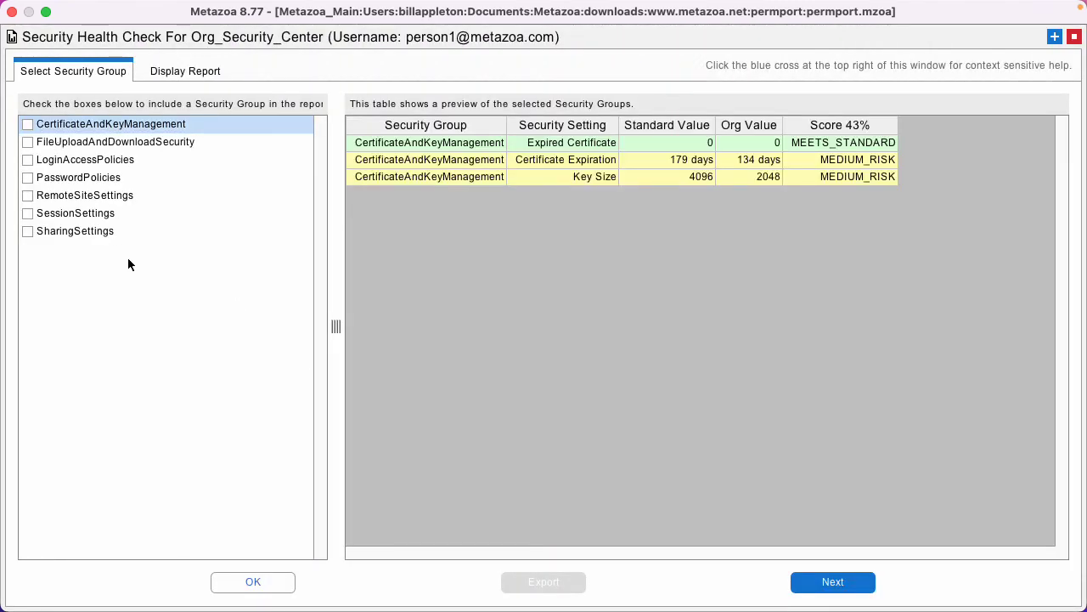
pyautogui.rightClick(129, 259)
pyautogui.click(155, 274)
# - Display the health check report, look across its security settings and values, and return to the welcome screen
pyautogui.click(185, 71)
pyautogui.moveTo(765, 408); pyautogui.dragTo(699, 607)
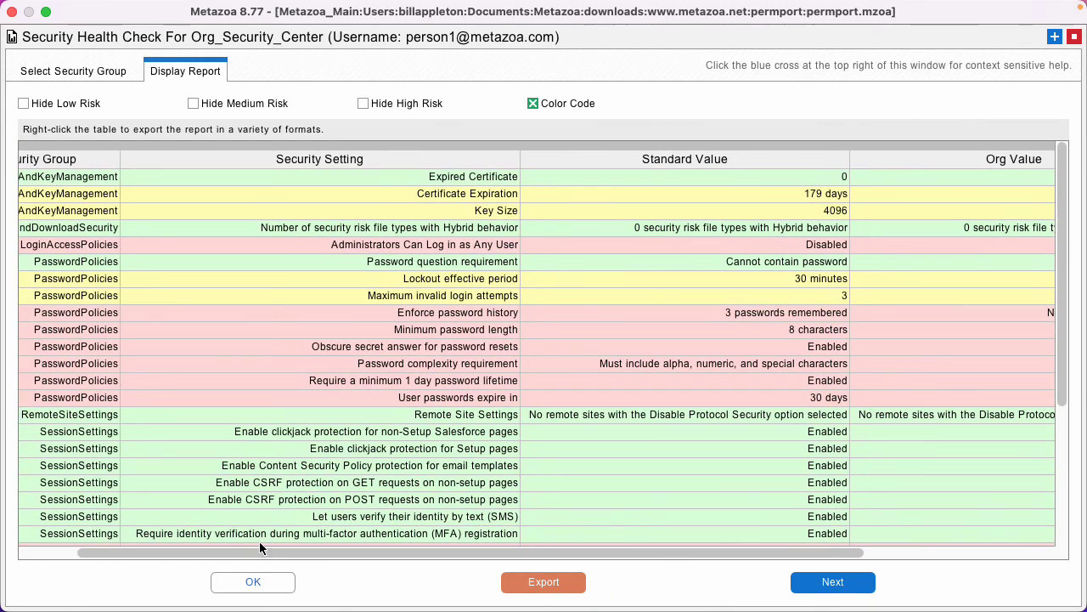
pyautogui.click(253, 582)
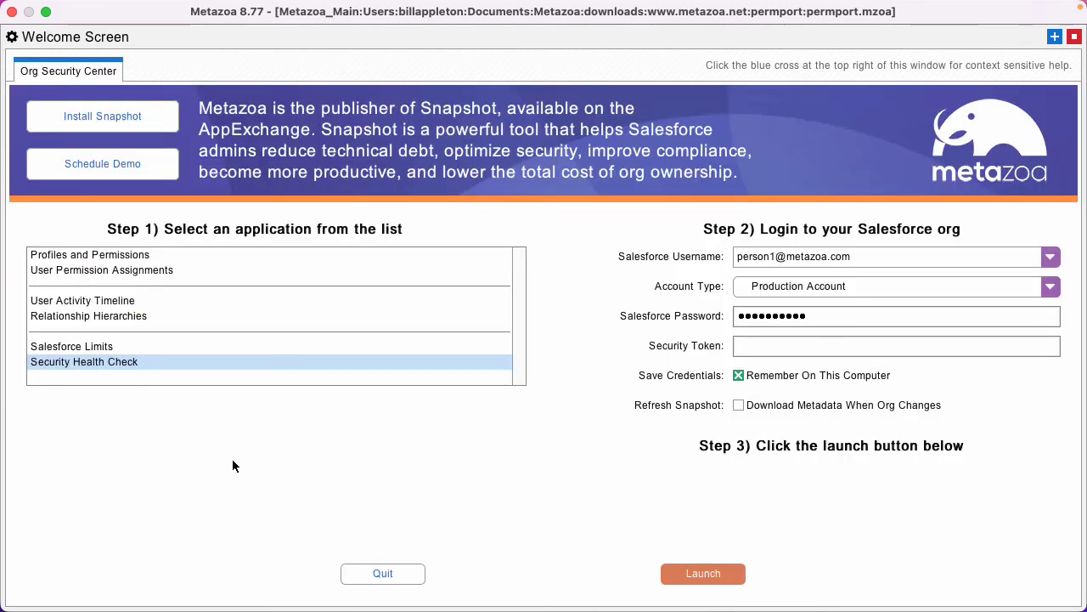